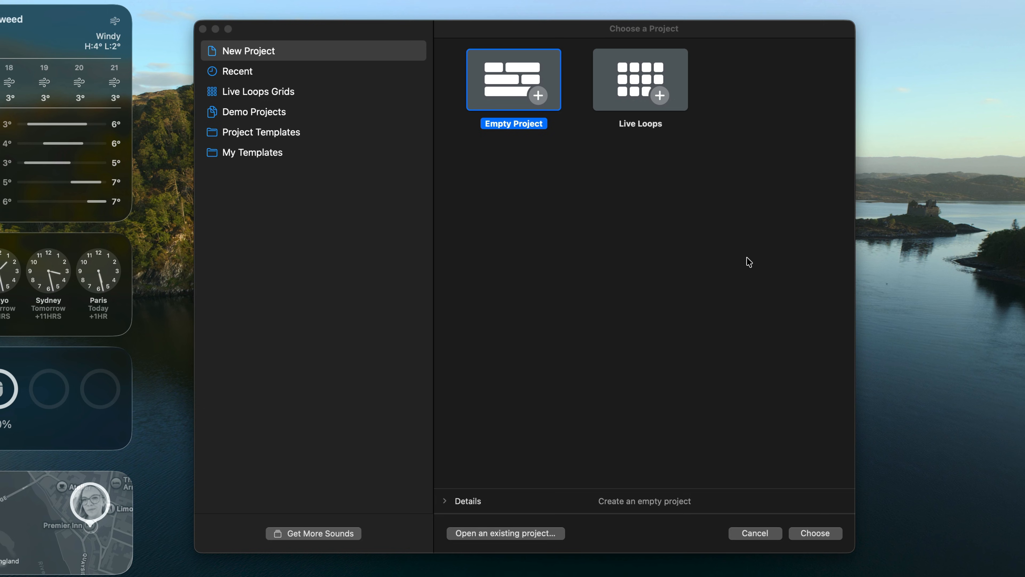
# - Create a new Live Loops project and select the Inst 1 track's cell in scene 2
pyautogui.click(625, 81)
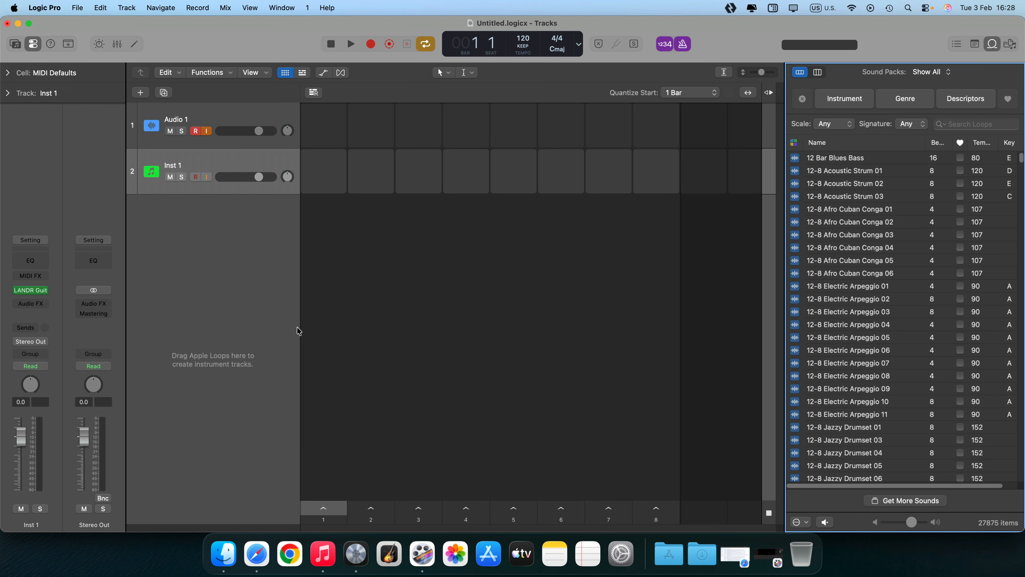
pyautogui.click(371, 176)
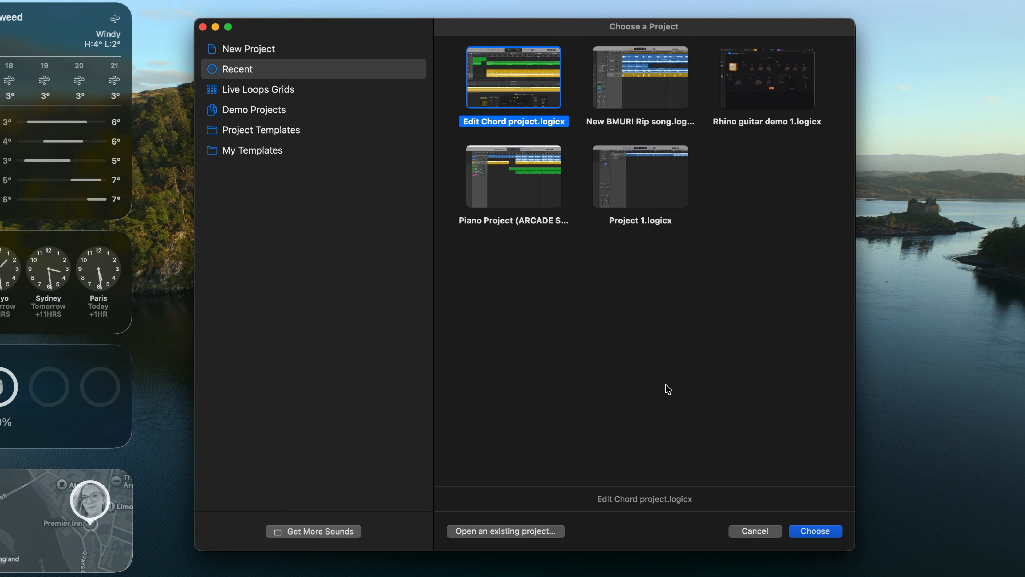
# - Open a ready-made Live Loops grid and trigger scenes 2, 3, 4 and 6 in turn to hear them
pyautogui.click(272, 92)
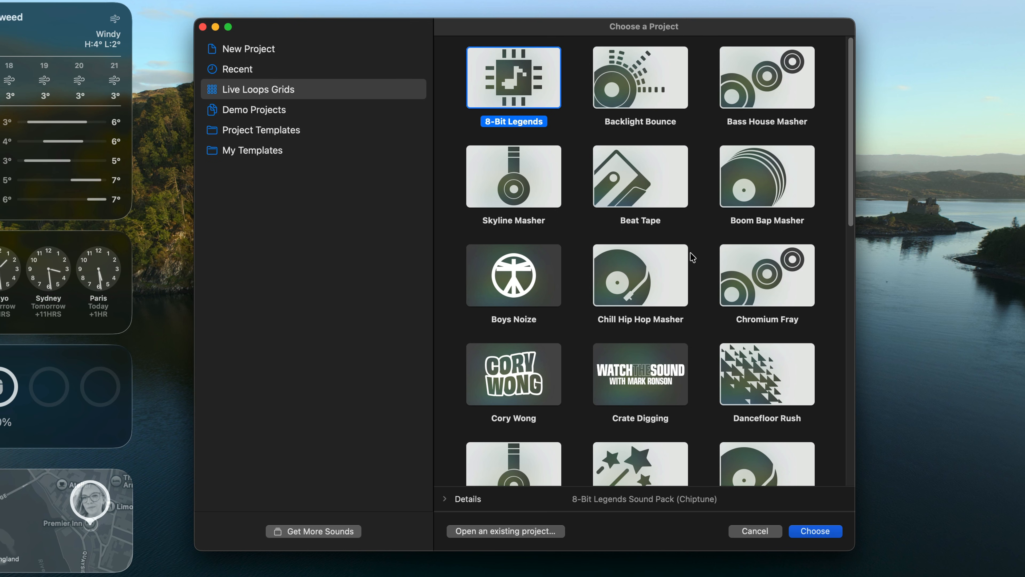
pyautogui.doubleClick(663, 252)
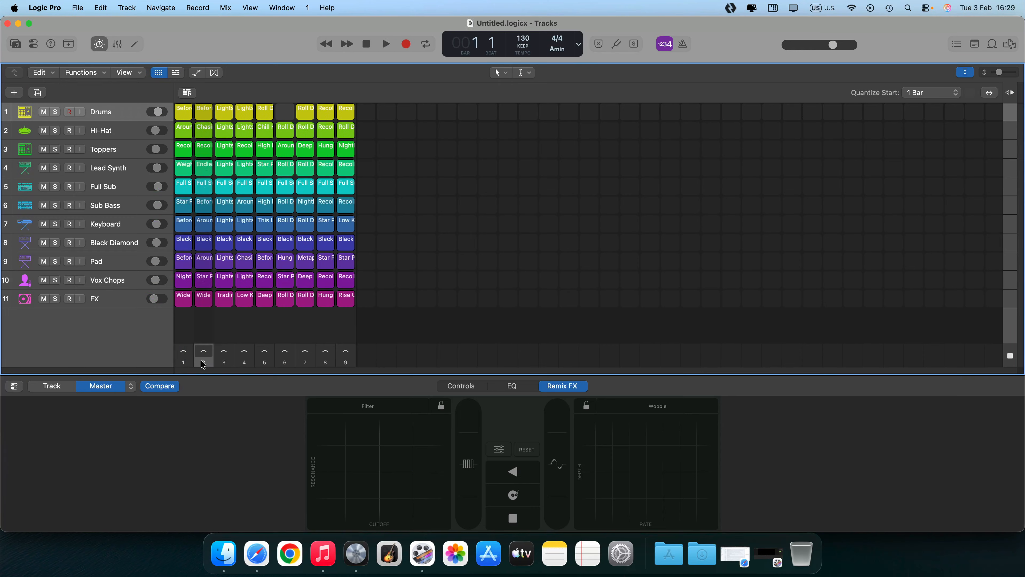
pyautogui.click(203, 363)
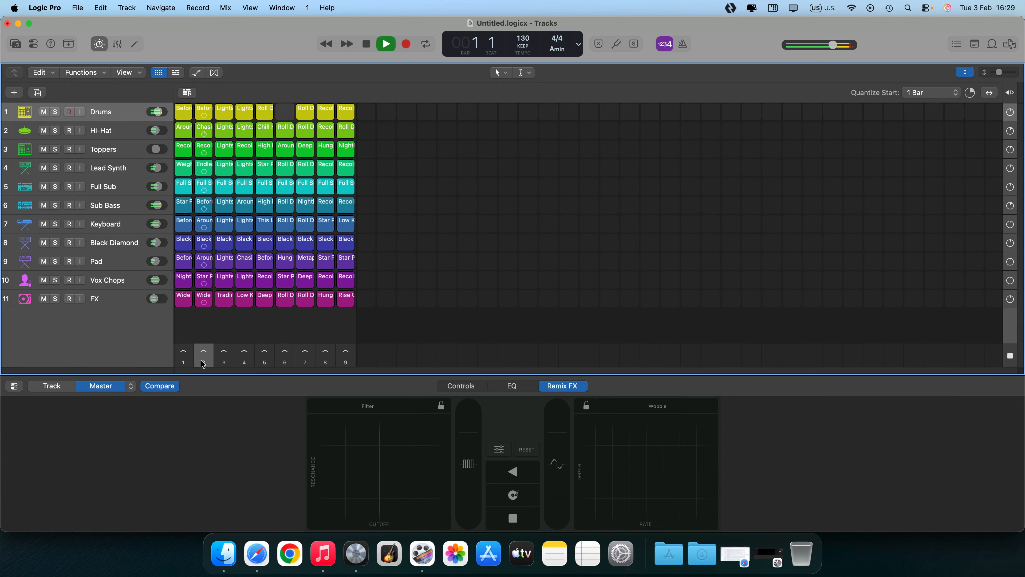
pyautogui.click(224, 354)
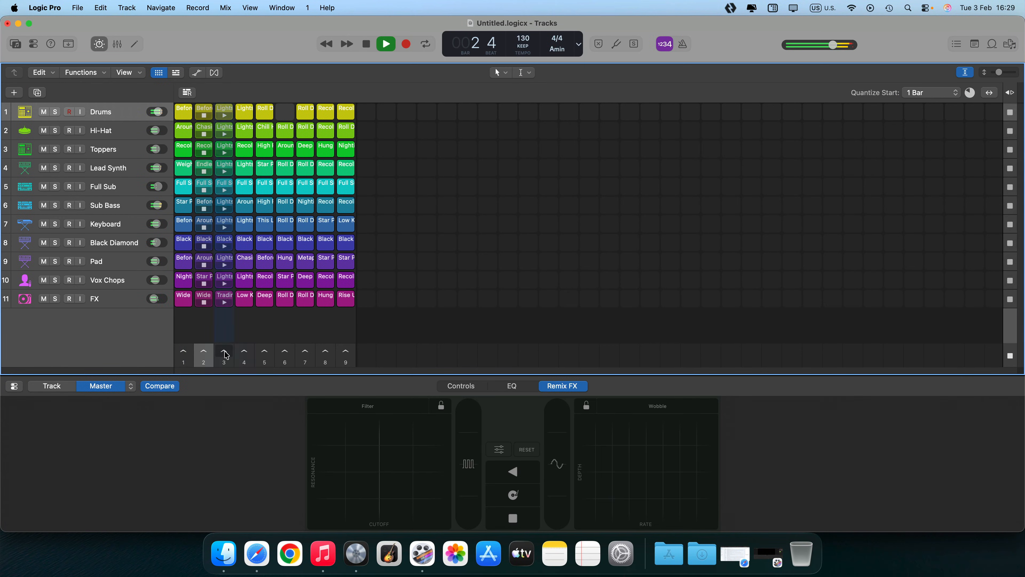
pyautogui.click(245, 354)
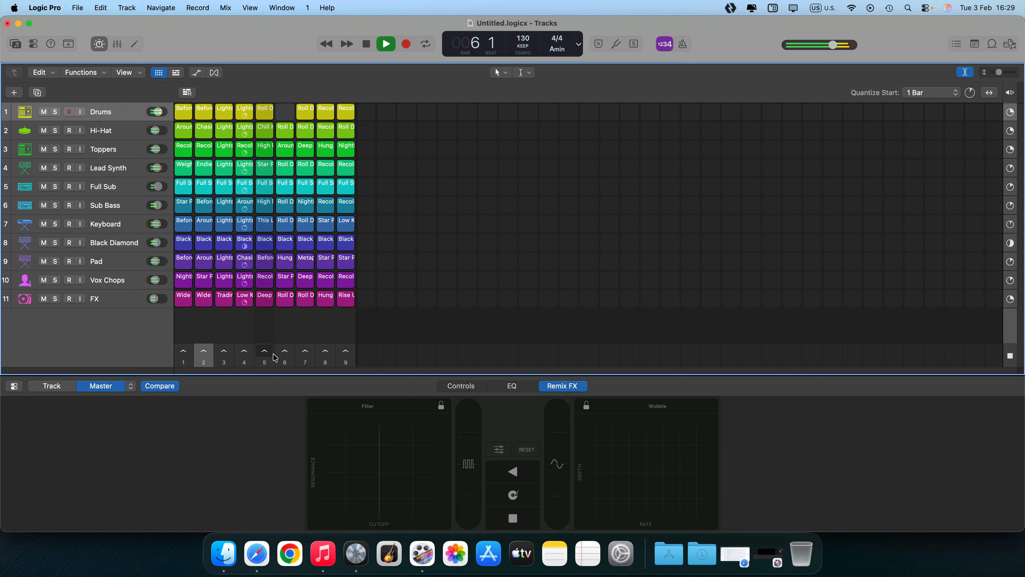
pyautogui.click(286, 358)
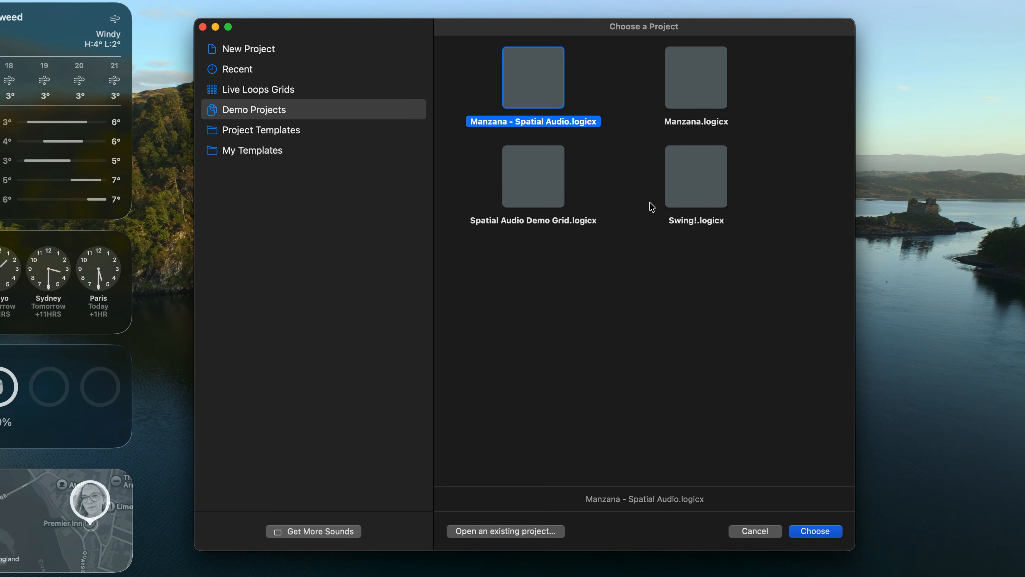
# - Open the Swing!.logicx demo project and play it, jumping to the first Chorus and the second Verse
pyautogui.click(687, 176)
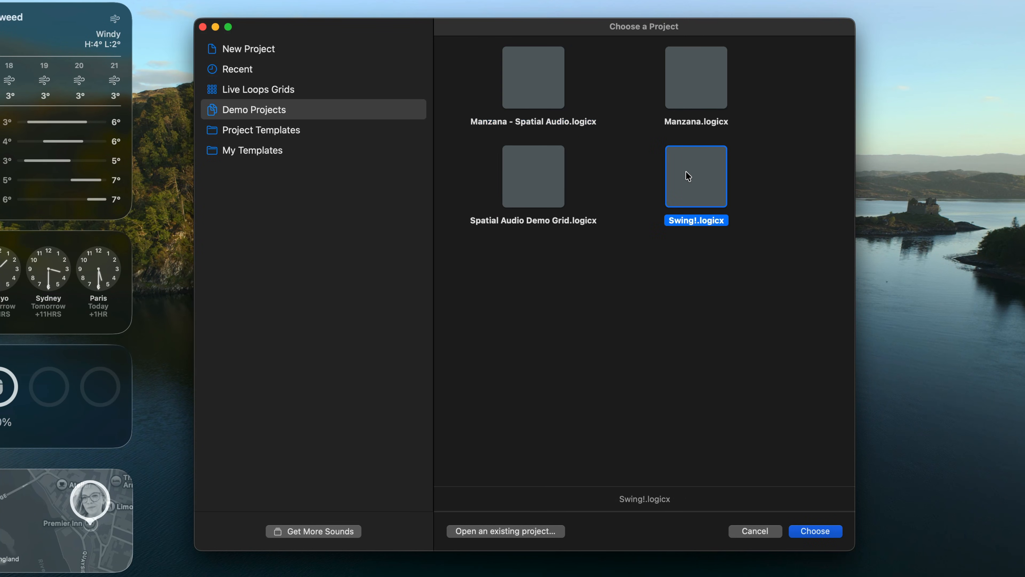
pyautogui.doubleClick(692, 169)
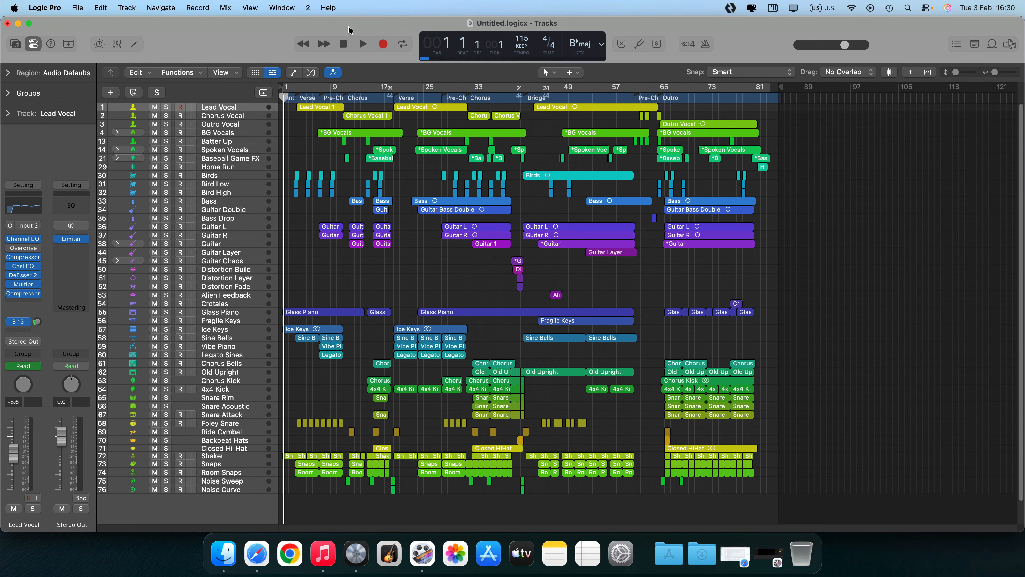
pyautogui.click(363, 43)
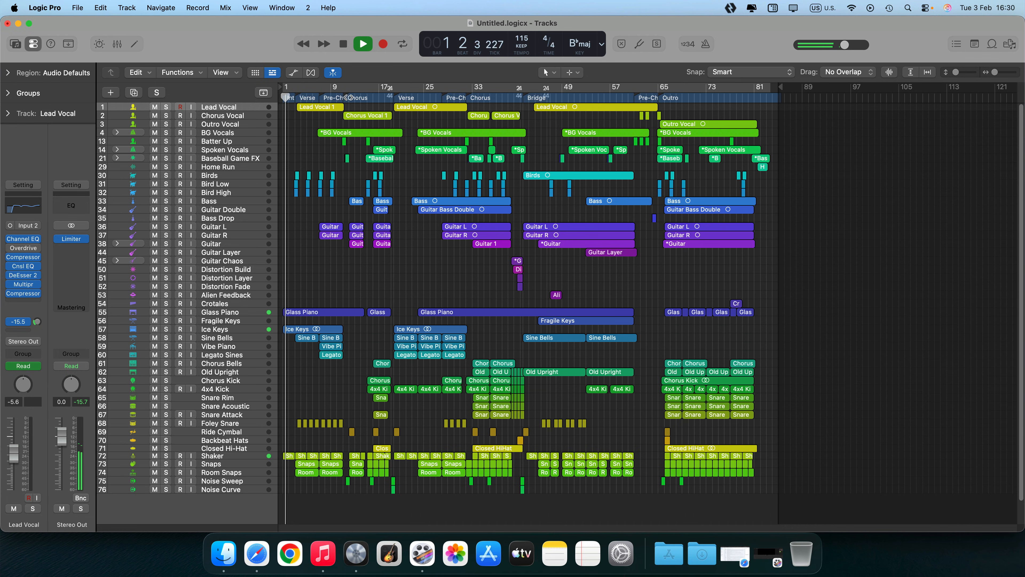
pyautogui.click(350, 97)
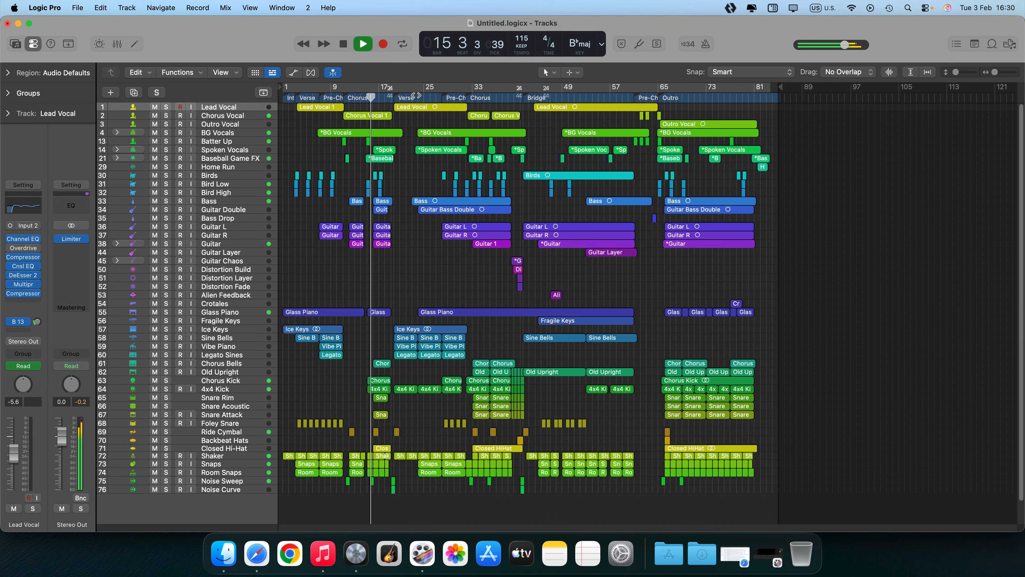
pyautogui.click(417, 97)
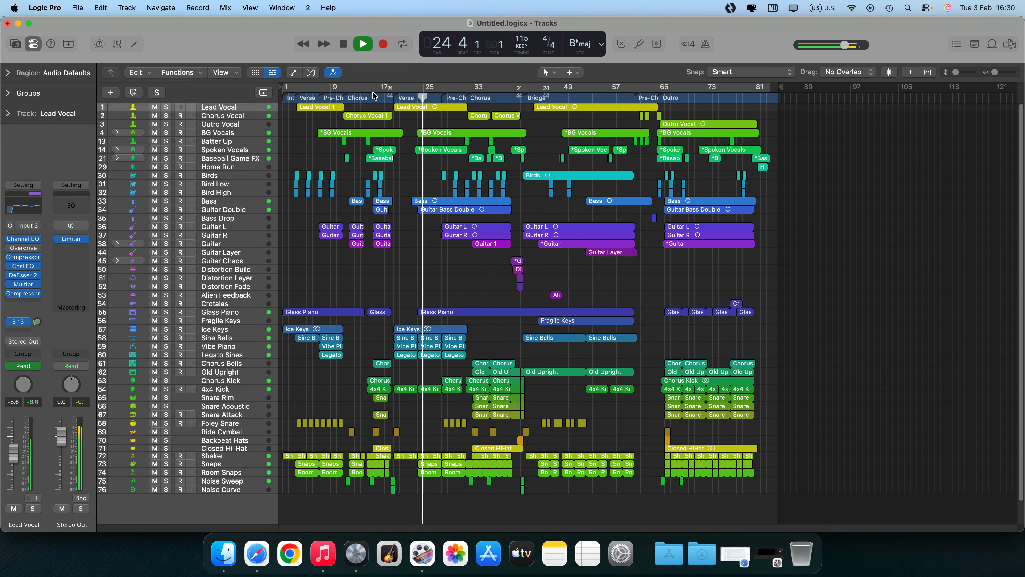
# - Expand the BG Vocals track stack and briefly solo the Texture Vocal L track inside it
pyautogui.click(116, 133)
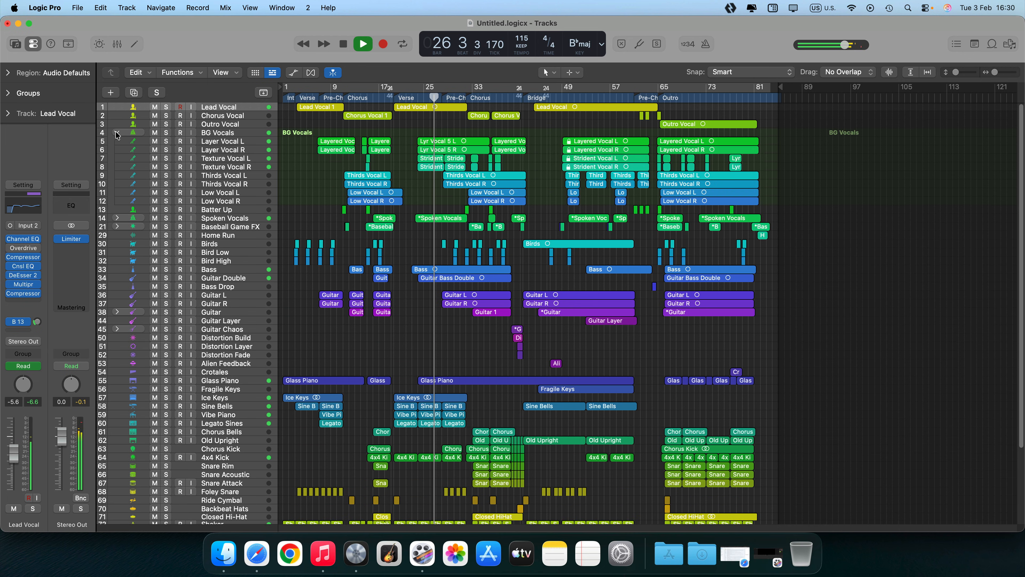
pyautogui.click(166, 158)
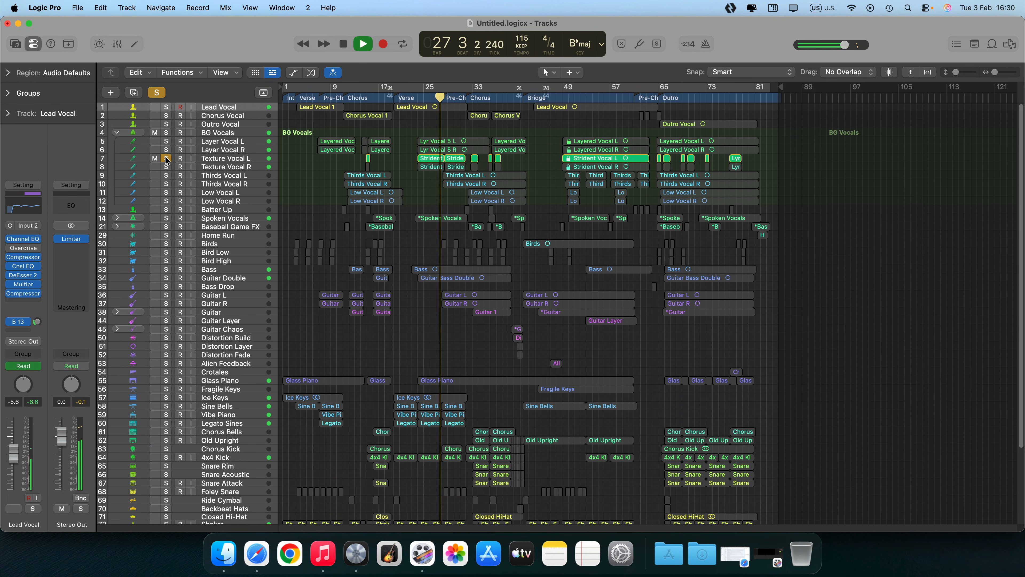
pyautogui.click(166, 157)
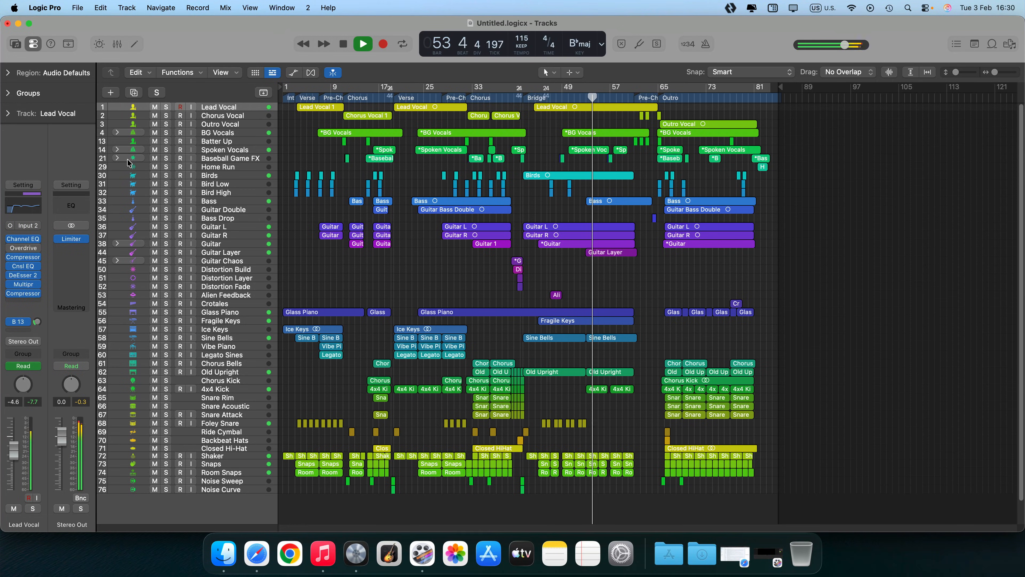
# - Show the Mixer and look through the channel strips of the whole project
pyautogui.press('x')
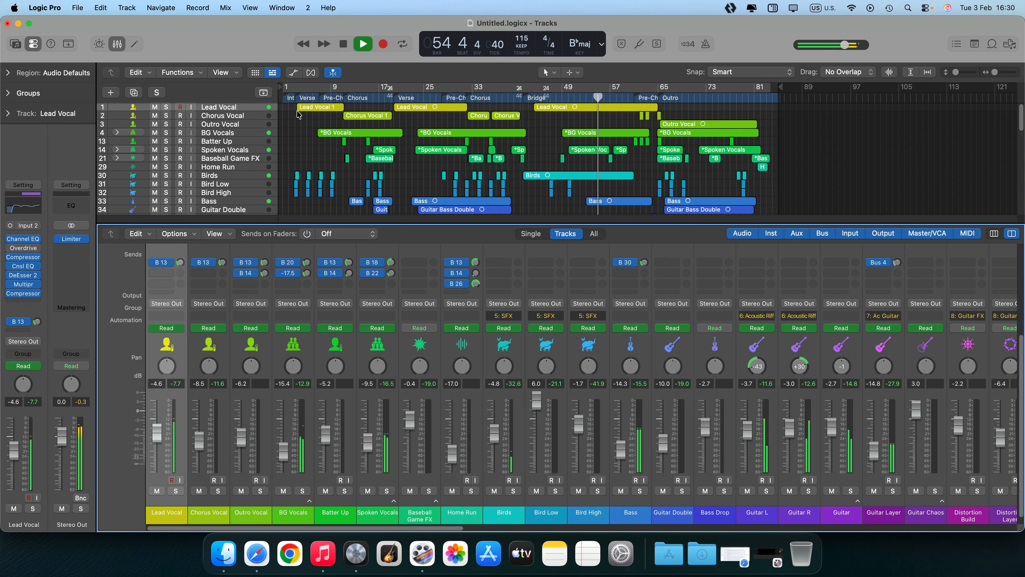
pyautogui.hscroll(15, 422, 337)
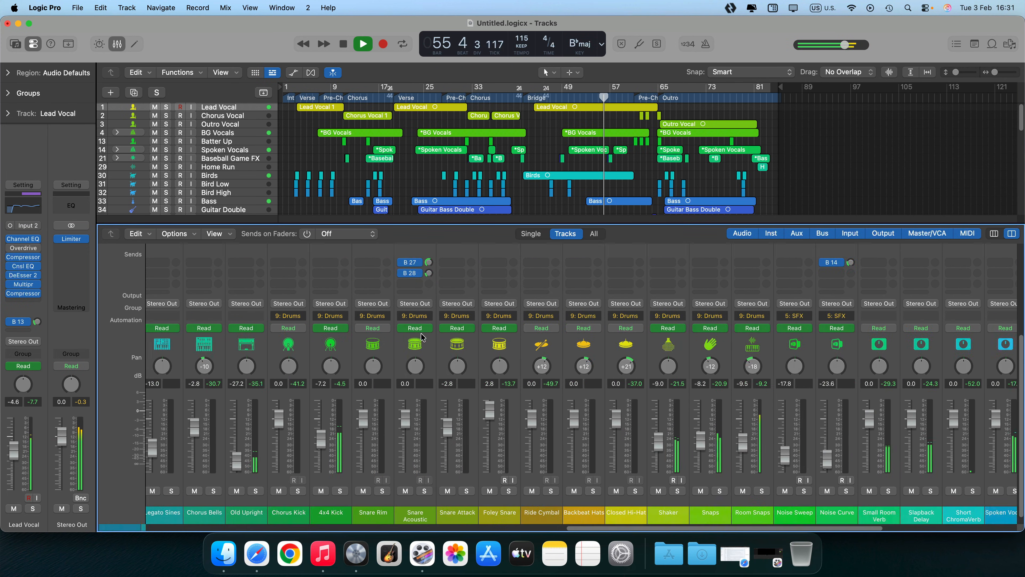
pyautogui.hscroll(-15, 422, 337)
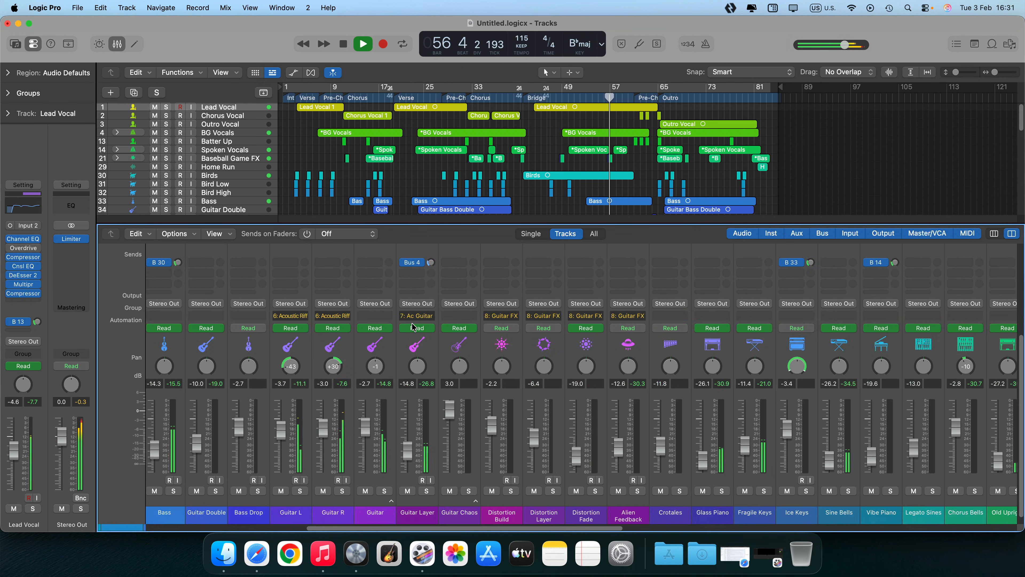
pyautogui.hscroll(-10, 414, 327)
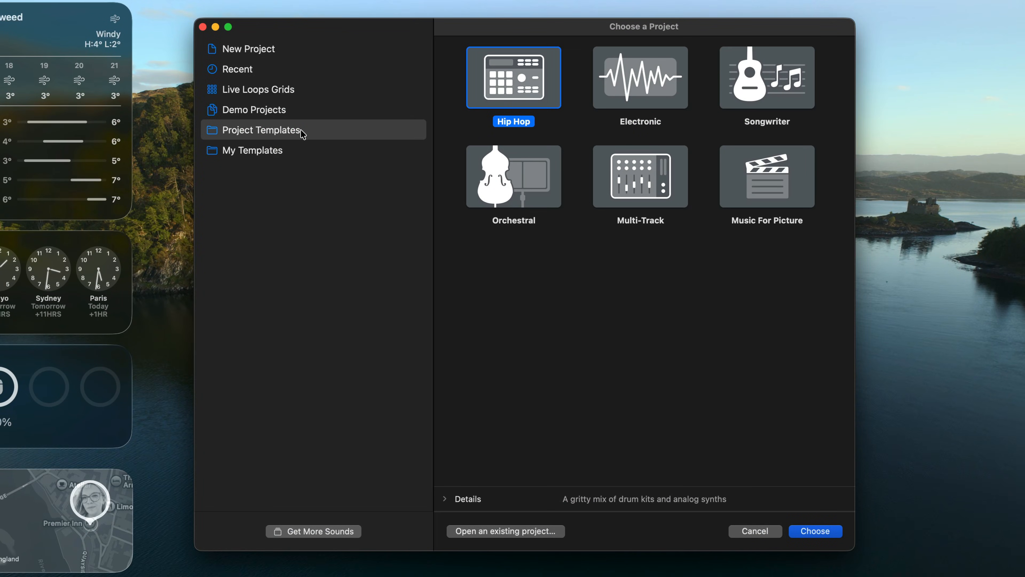
# - Look through the project templates, open the Songwriter template and briefly play its Drummer region
pyautogui.click(631, 178)
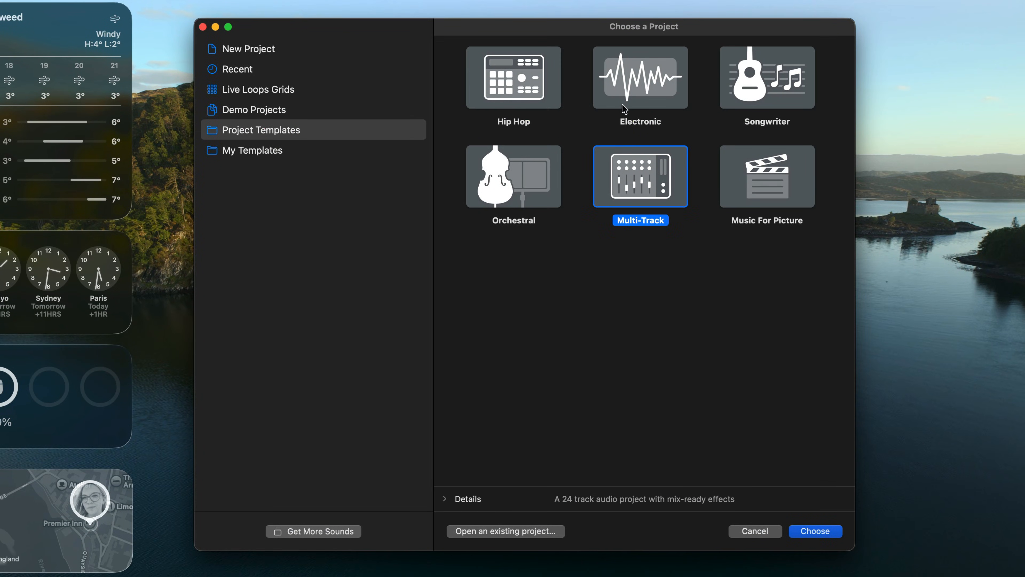
pyautogui.click(627, 101)
pyautogui.click(775, 84)
pyautogui.click(789, 182)
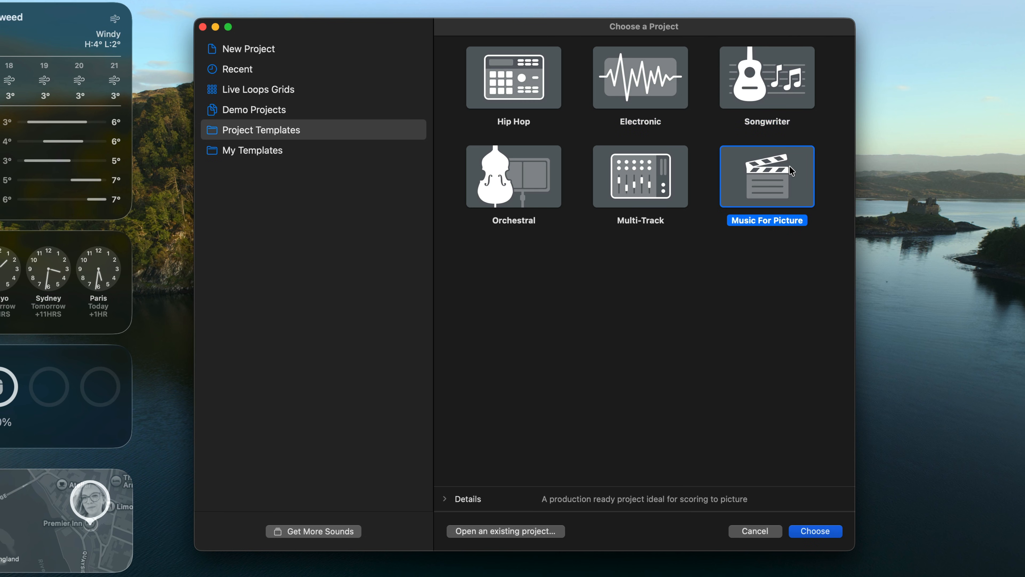
pyautogui.doubleClick(772, 79)
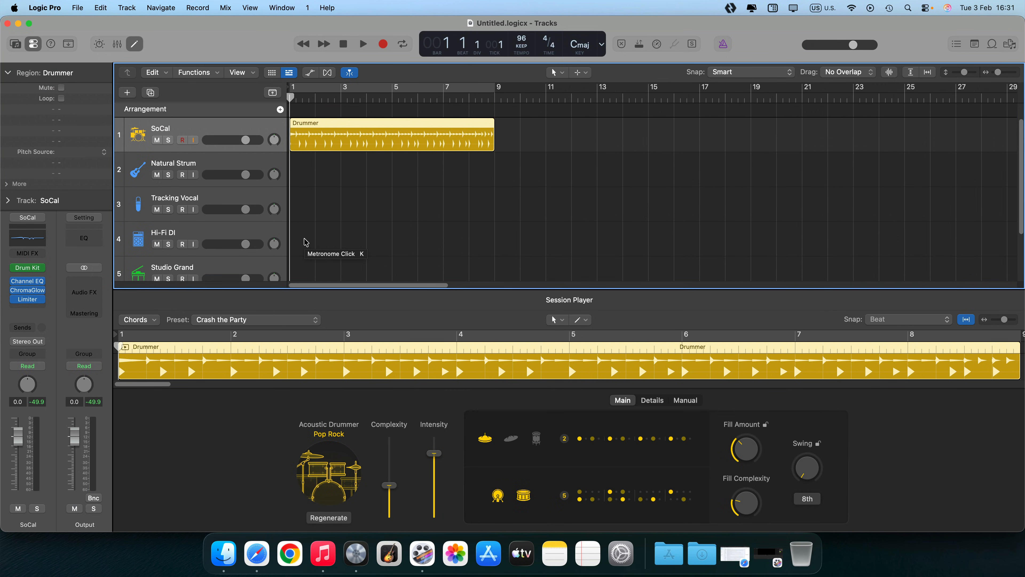
pyautogui.click(363, 44)
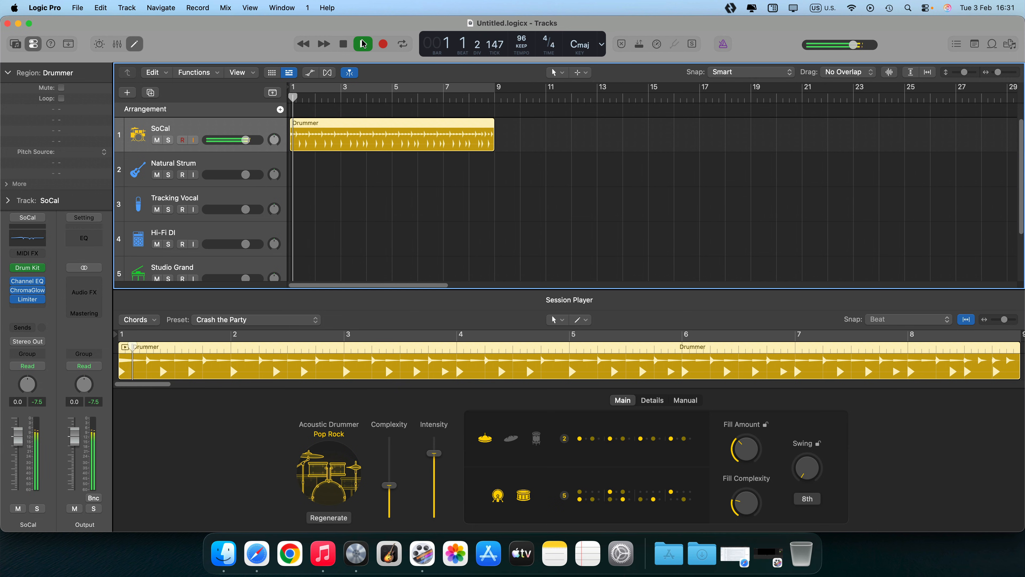
pyautogui.click(344, 46)
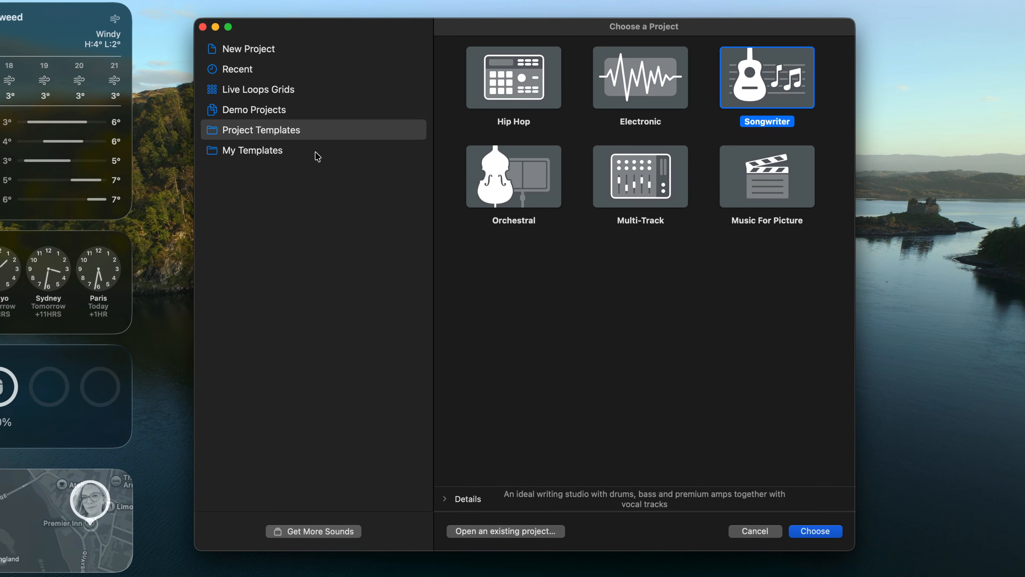
# - Check the saved custom templates, review the new project's tempo, key and audio details, and create an empty project
pyautogui.click(318, 155)
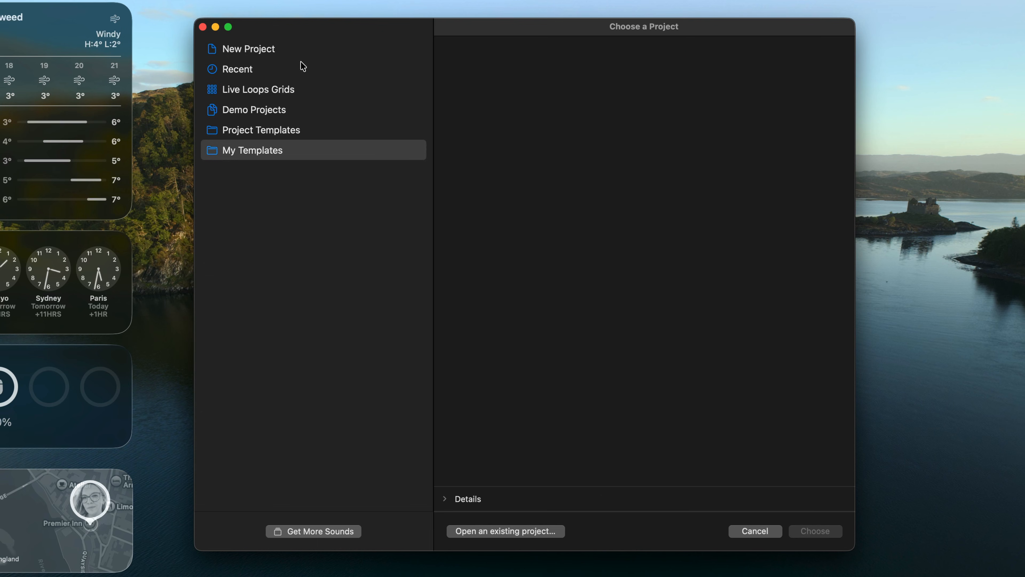
pyautogui.click(298, 56)
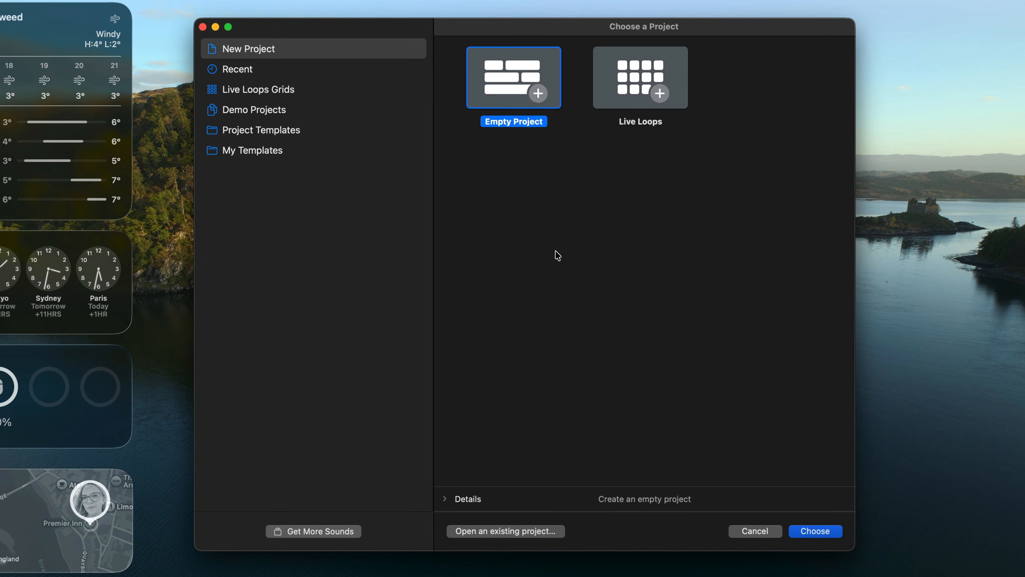
pyautogui.click(445, 499)
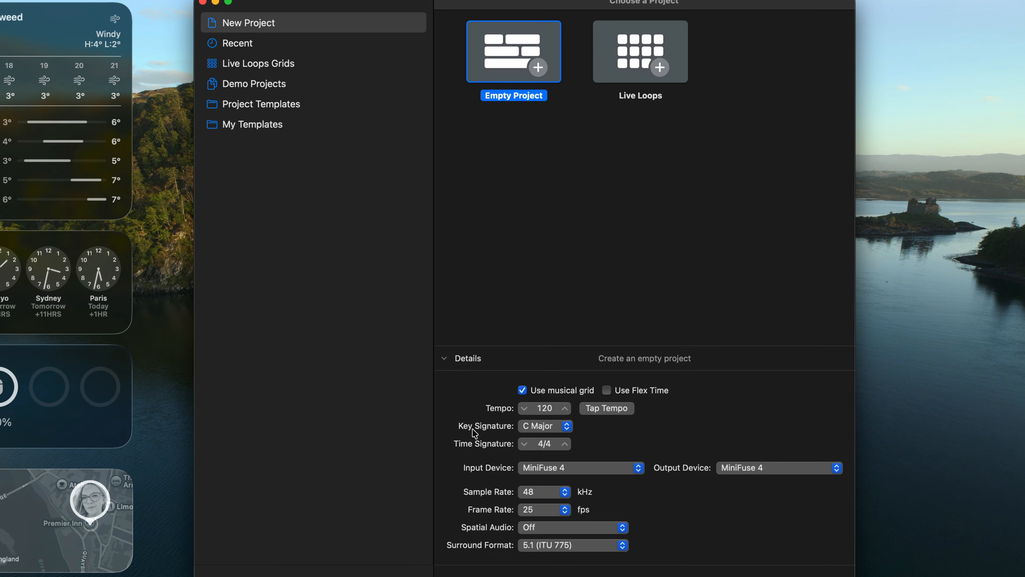
pyautogui.doubleClick(499, 45)
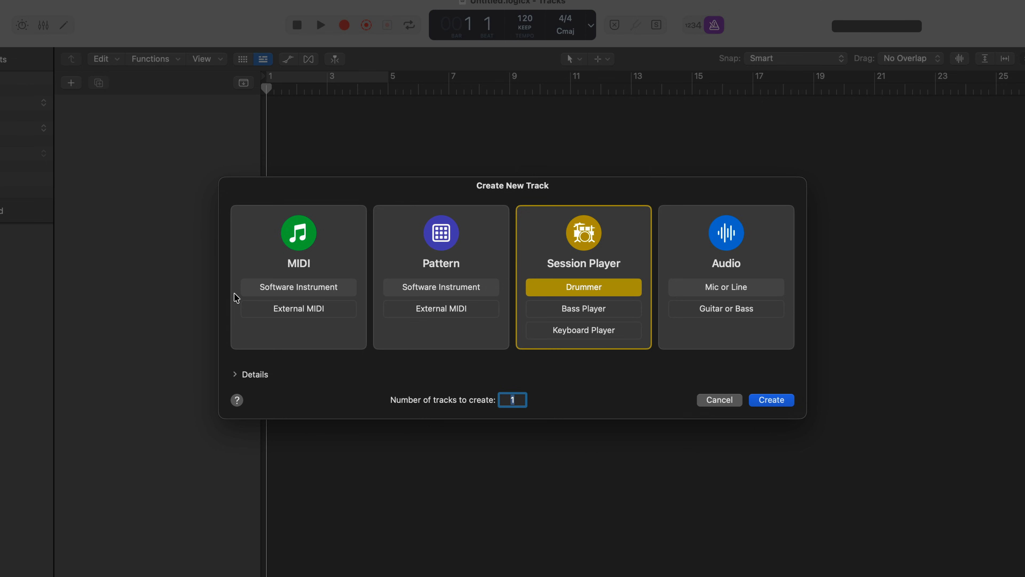
# - Compare the MIDI and Session Player track types and create one Keyboard Player track
pyautogui.click(237, 298)
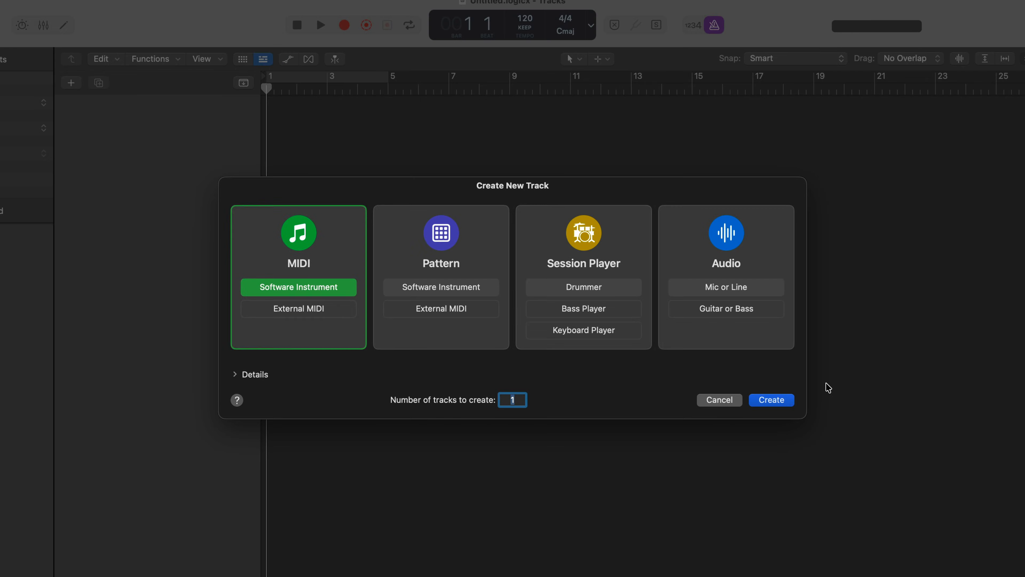
pyautogui.click(641, 235)
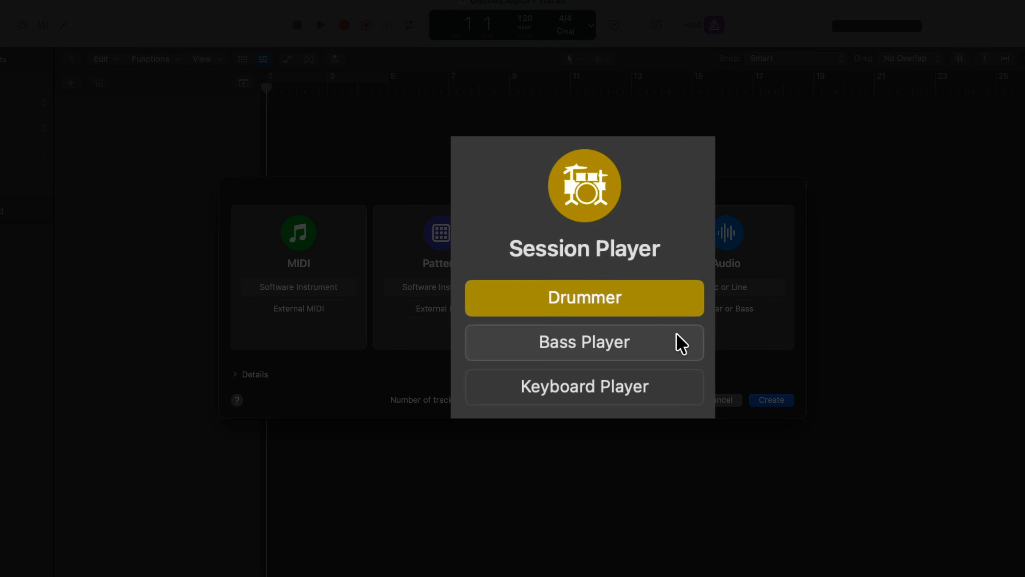
pyautogui.click(631, 308)
pyautogui.click(683, 387)
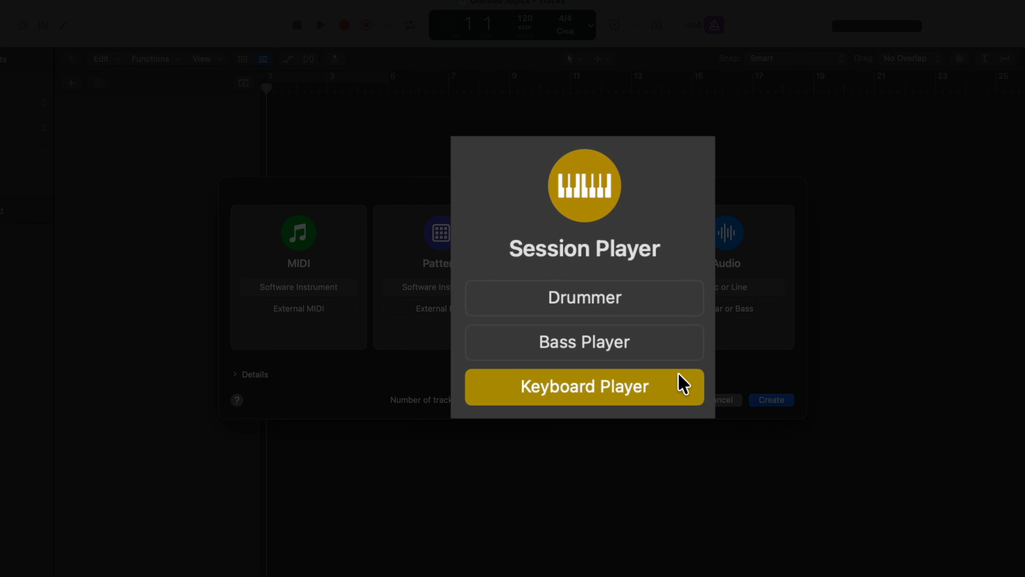
pyautogui.click(682, 348)
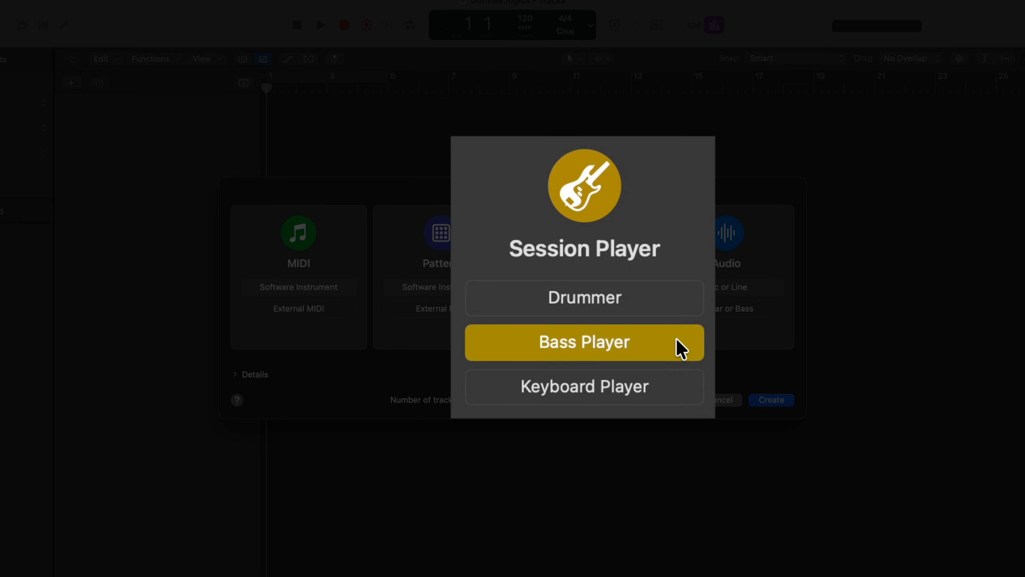
pyautogui.click(674, 308)
pyautogui.click(668, 341)
pyautogui.click(648, 389)
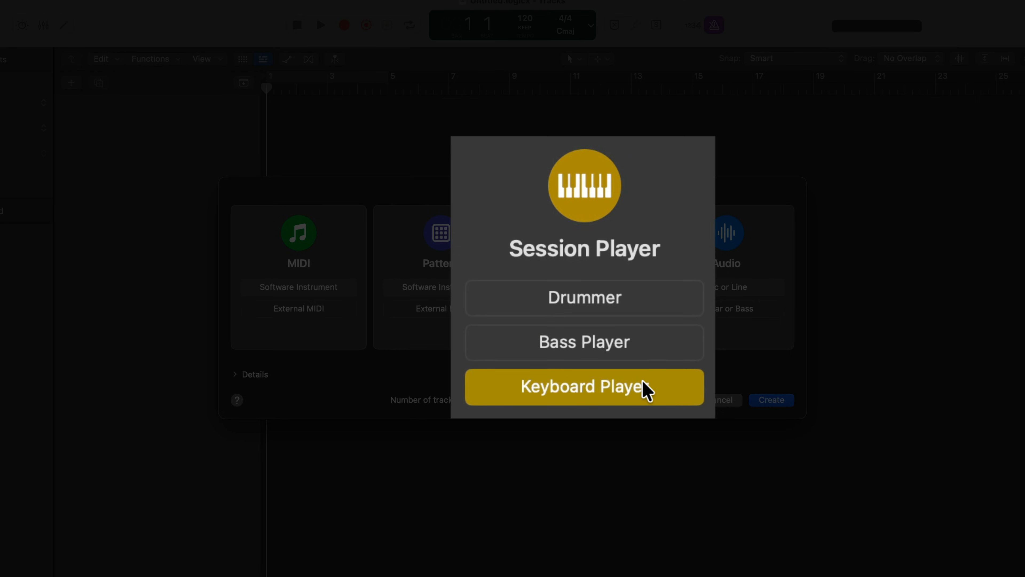
pyautogui.doubleClick(599, 303)
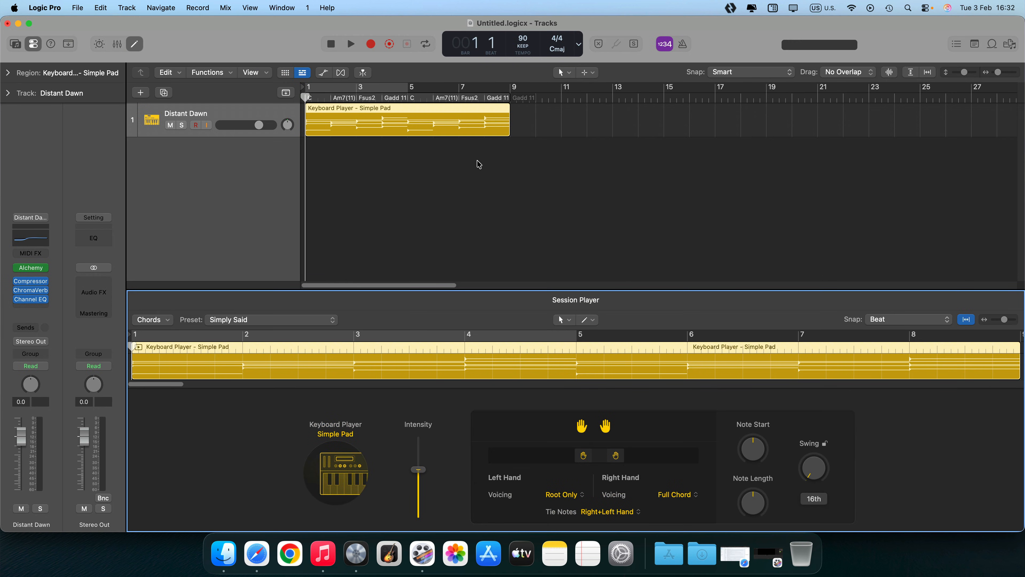
# - Play the Keyboard Player region and change its style from Simple Pad to Rhythmic Chords with patch changing enabled
pyautogui.press('space')
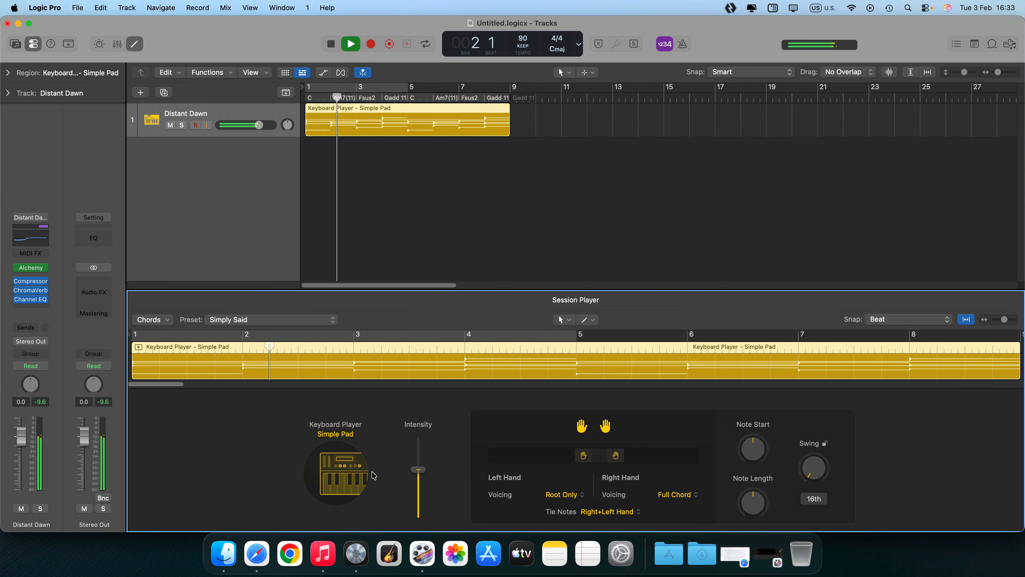
pyautogui.click(351, 477)
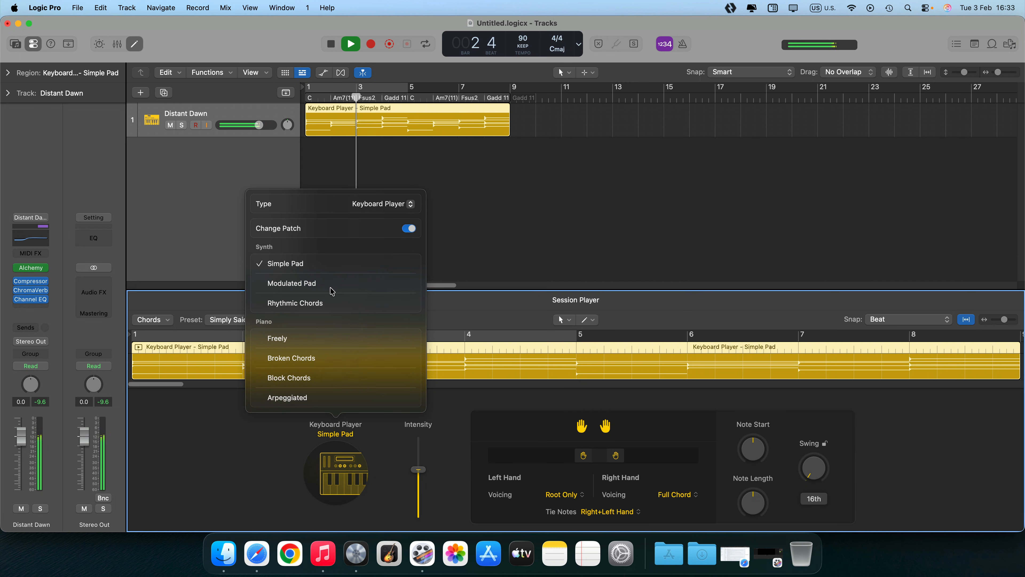
pyautogui.click(333, 304)
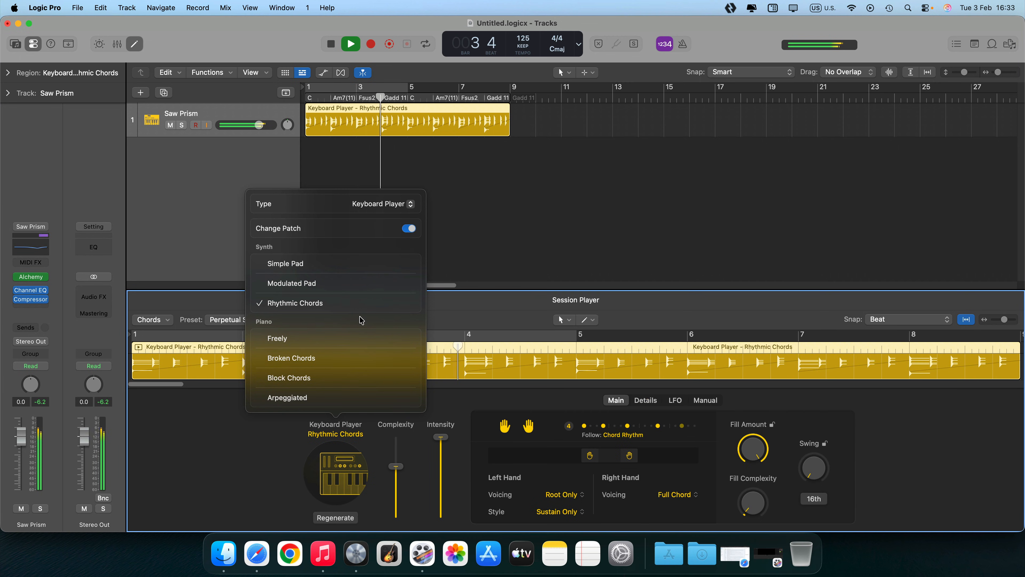
pyautogui.click(265, 449)
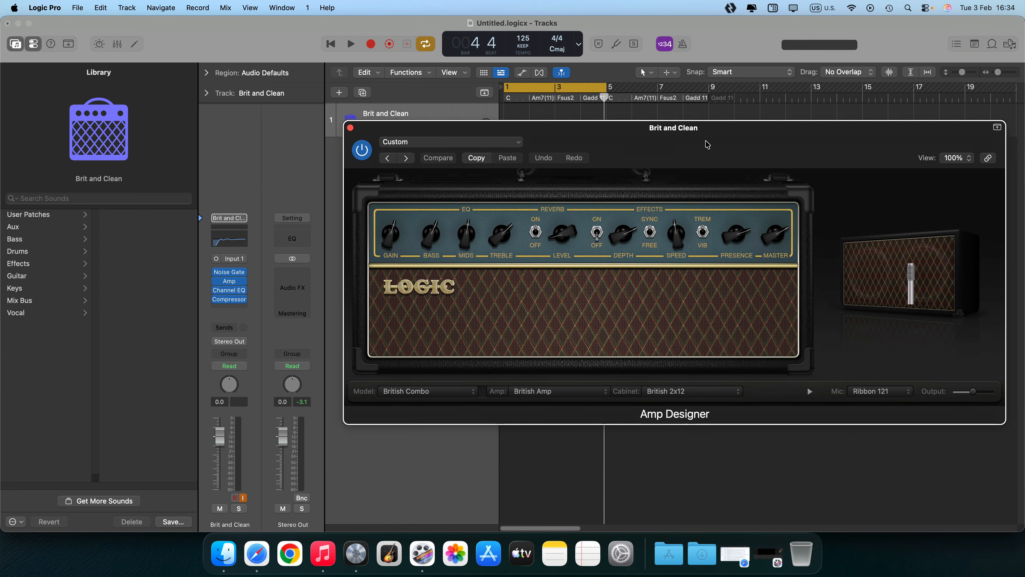
# - Move the Amp Designer window clear of the track area and check the cabinet choices for the Brit and Clean patch
pyautogui.moveTo(708, 145); pyautogui.dragTo(736, 111)
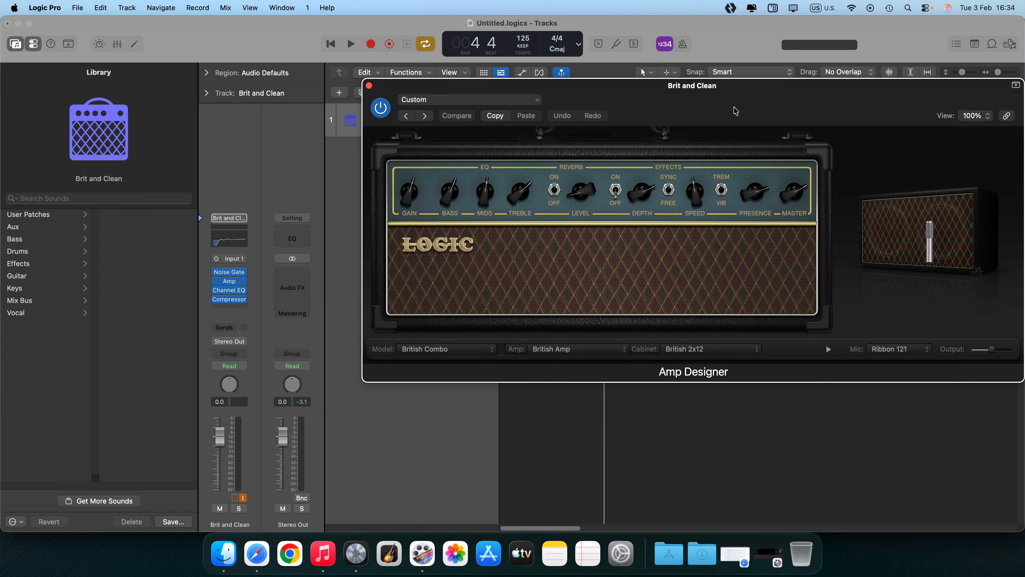
pyautogui.click(692, 343)
pyautogui.click(692, 347)
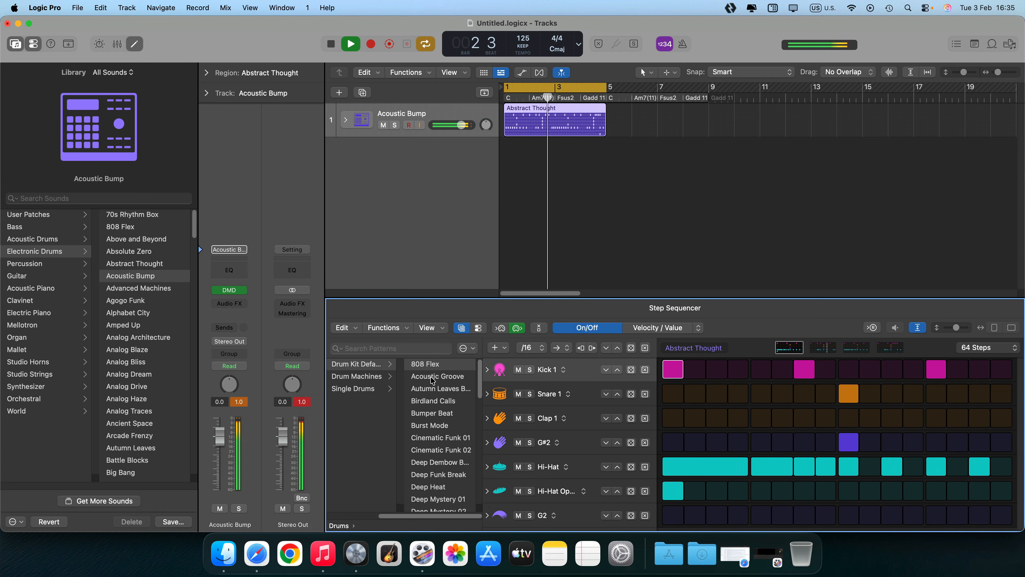
# - Audition the Acoustic Groove, Bumper Beat and Cinematic Funk 02 patterns in the Step Sequencer during playback
pyautogui.click(431, 379)
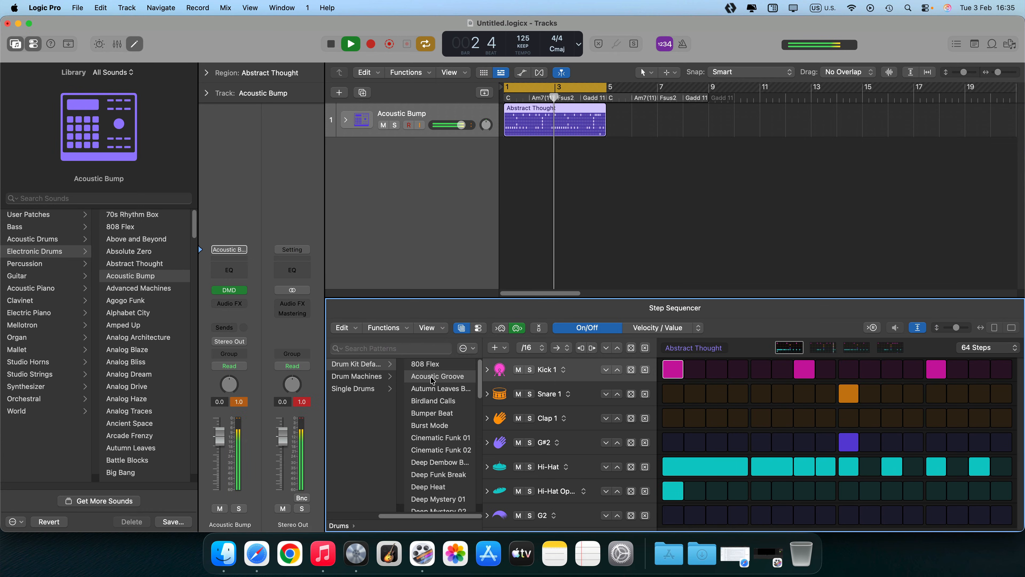
pyautogui.click(432, 412)
pyautogui.click(430, 450)
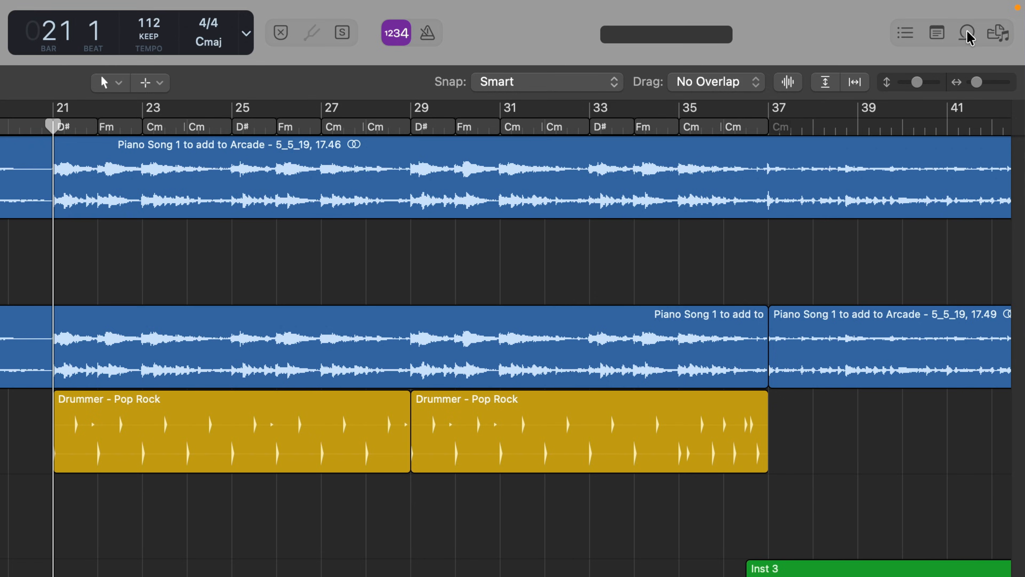
# - Show and hide the Loop Browser and the Note Pads in the piano song project
pyautogui.click(969, 36)
pyautogui.click(968, 35)
pyautogui.click(937, 33)
pyautogui.click(938, 34)
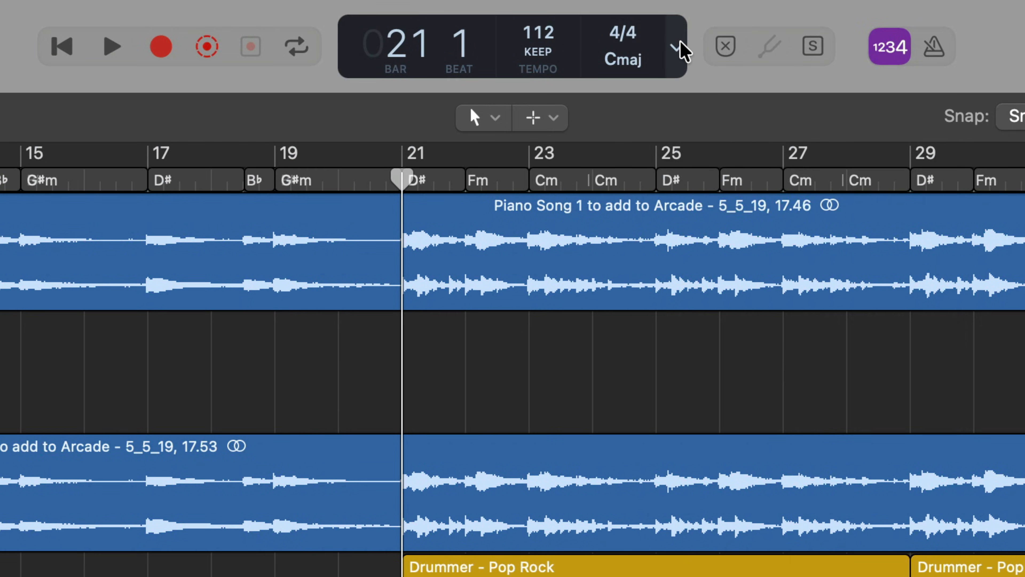
# - Try the Beats & Time and Time modes of the LCD display and return it to Beats & Project
pyautogui.click(682, 50)
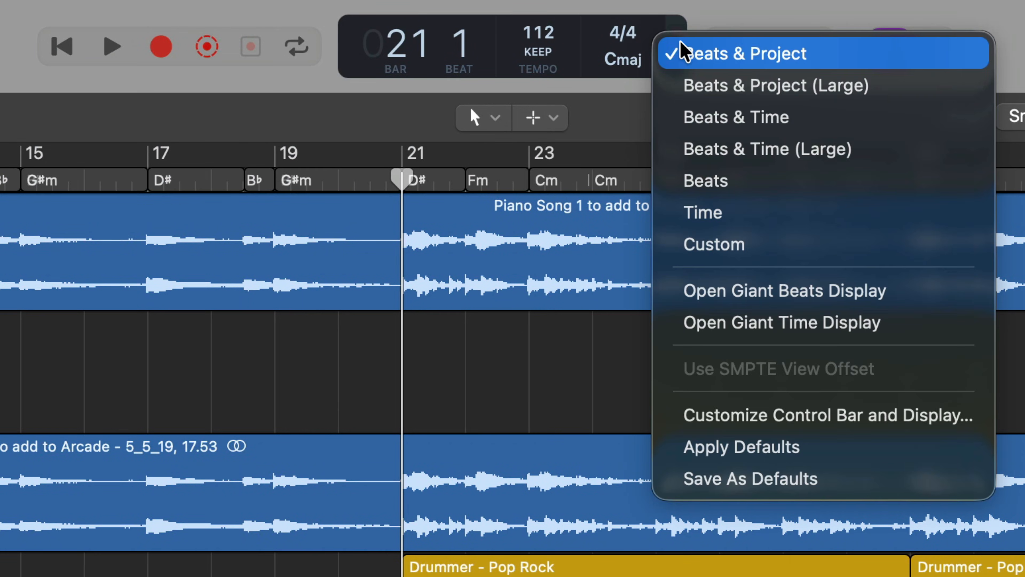
pyautogui.click(700, 113)
pyautogui.click(678, 48)
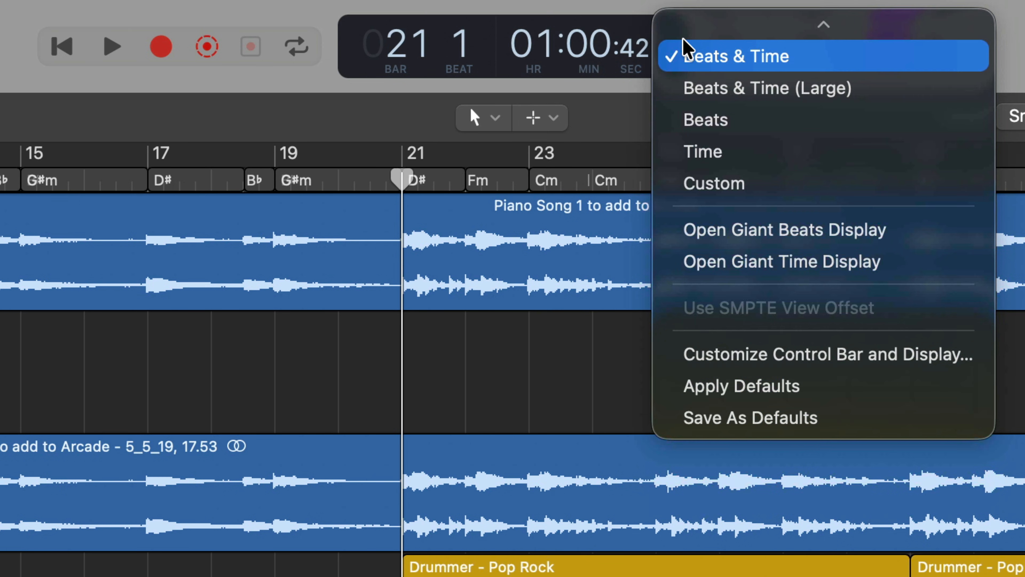
pyautogui.click(700, 152)
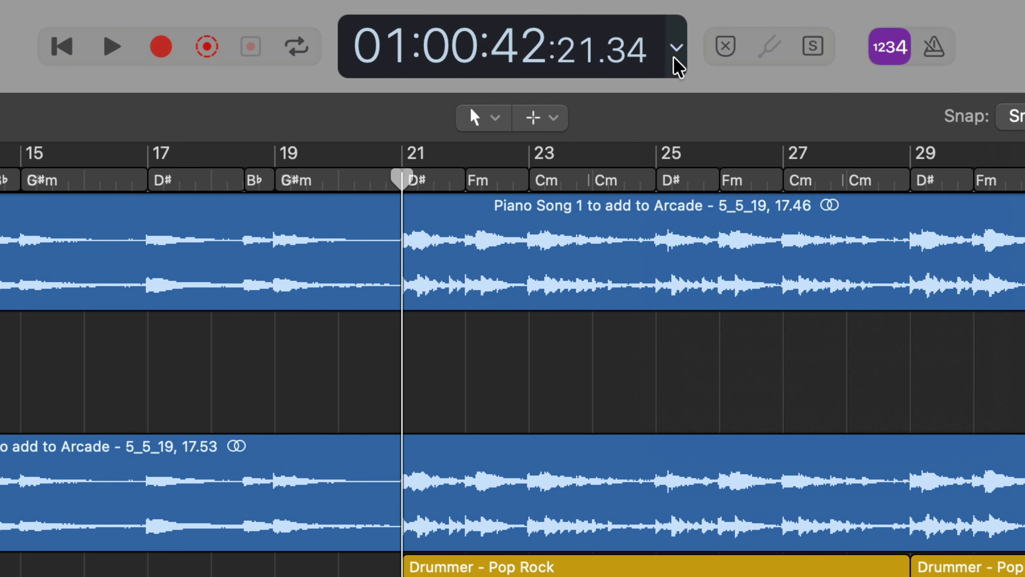
pyautogui.click(675, 57)
pyautogui.click(716, 66)
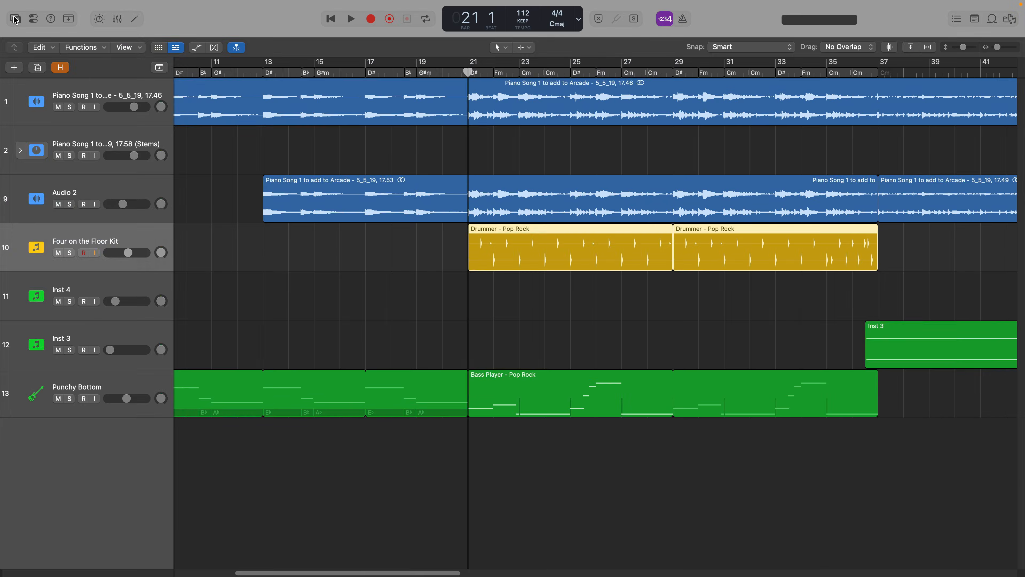
# - Show and hide the Library, the Smart Controls and the Session Player editor for the Four on the Floor Kit track
pyautogui.click(15, 19)
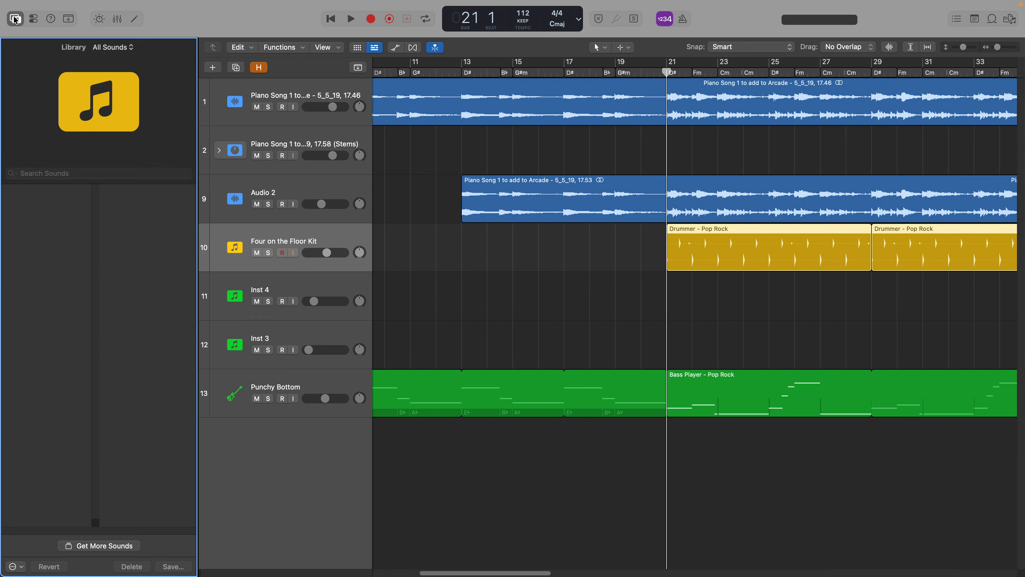
pyautogui.click(15, 18)
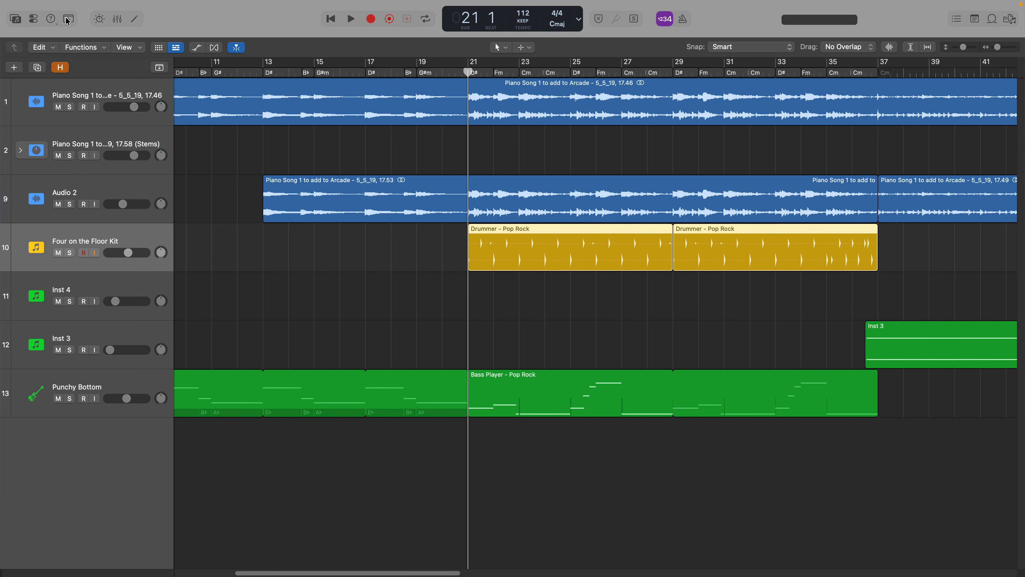
pyautogui.click(98, 20)
pyautogui.click(99, 19)
pyautogui.click(135, 20)
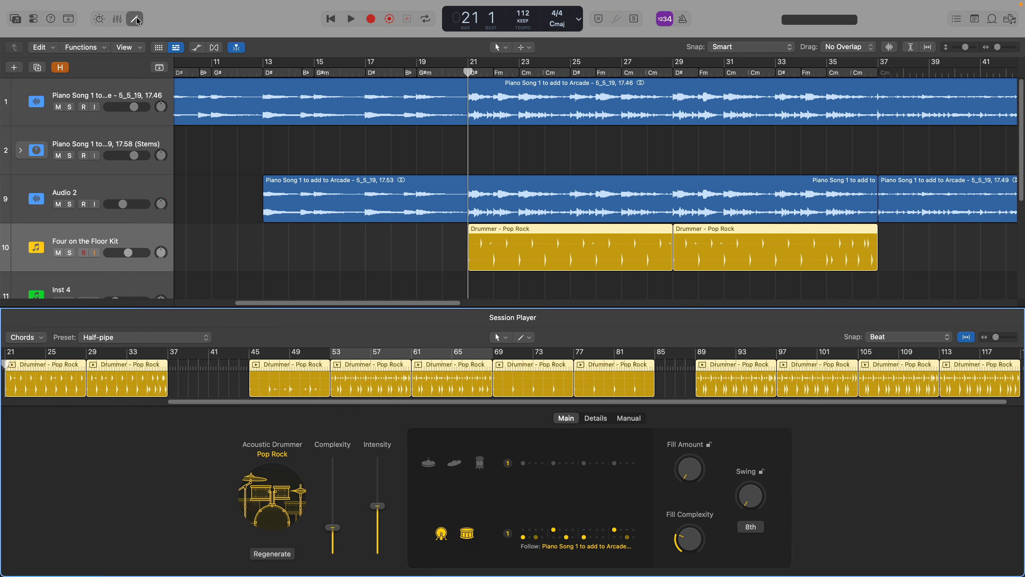
pyautogui.click(137, 21)
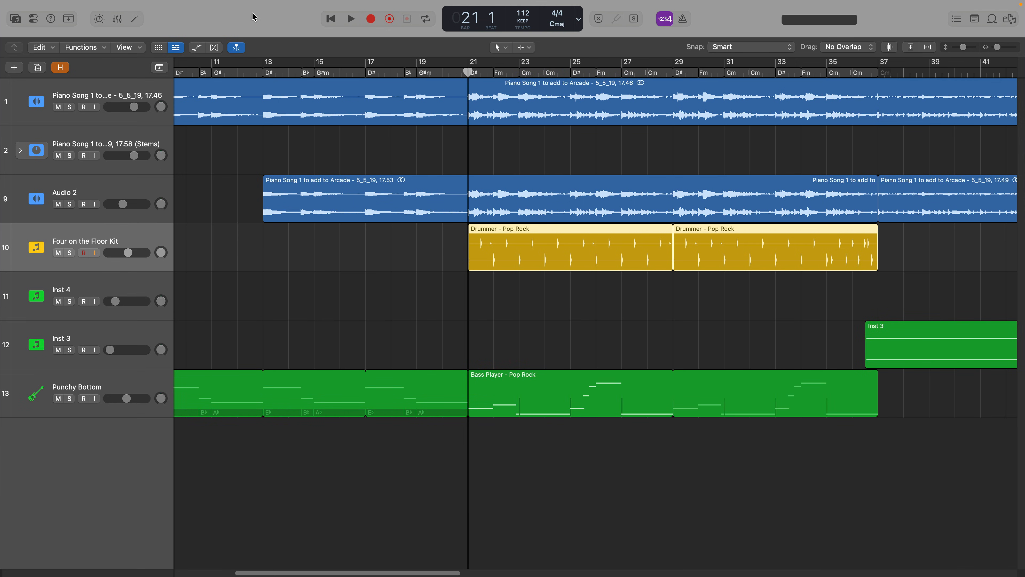
# - Show Quick Help, check its description of the toolbar, and briefly display the toolbar
pyautogui.click(52, 19)
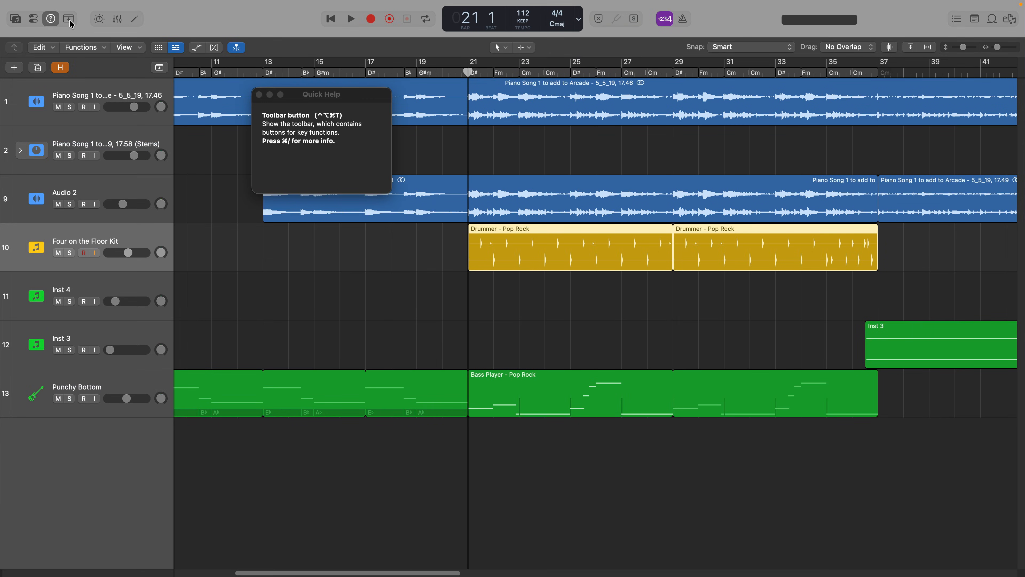
pyautogui.click(69, 19)
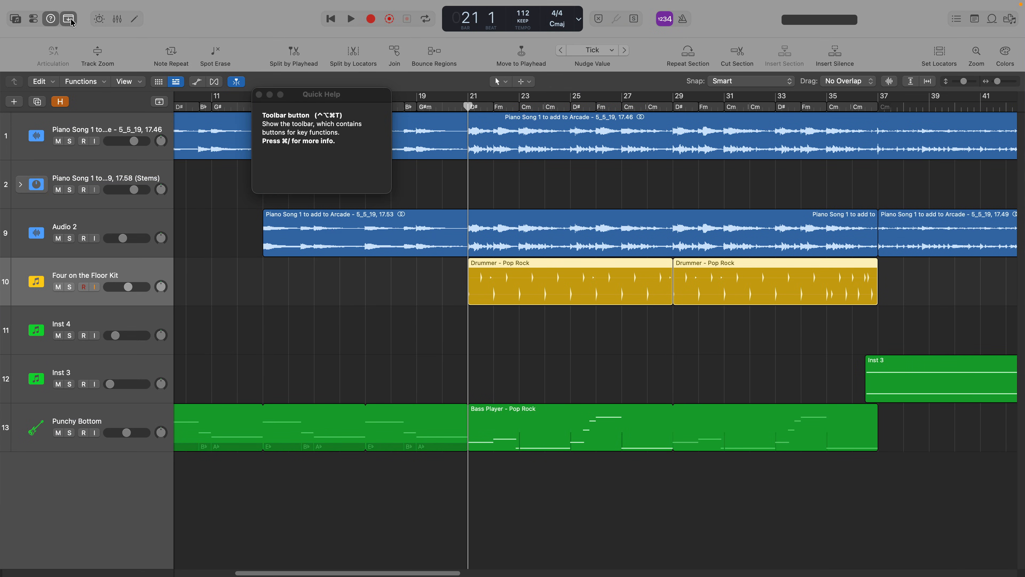
pyautogui.click(70, 19)
pyautogui.click(69, 18)
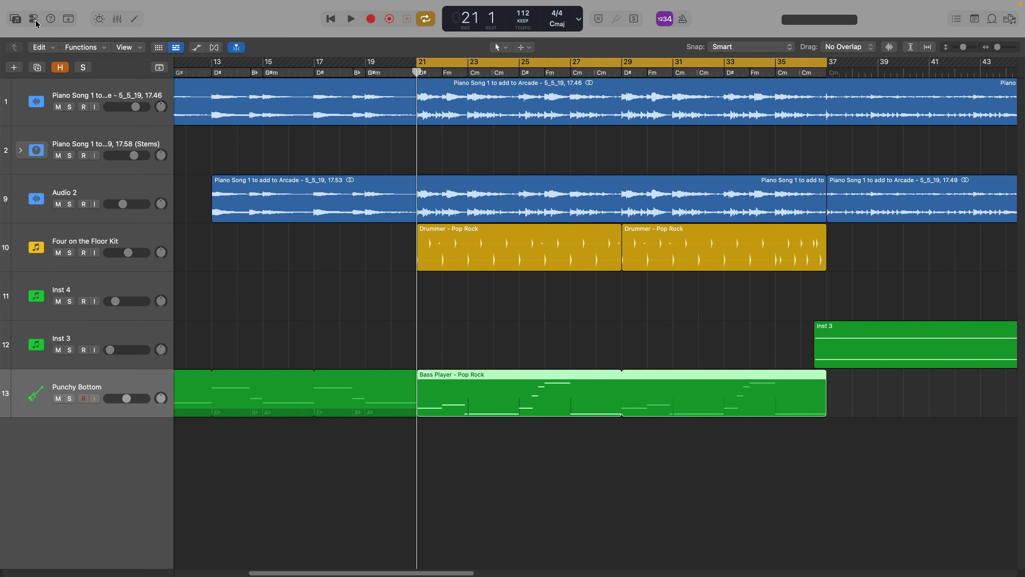
# - Show the Inspector, look through the bass region's Quantize options, and collapse the Track and Region parameters
pyautogui.click(34, 19)
pyautogui.click(116, 84)
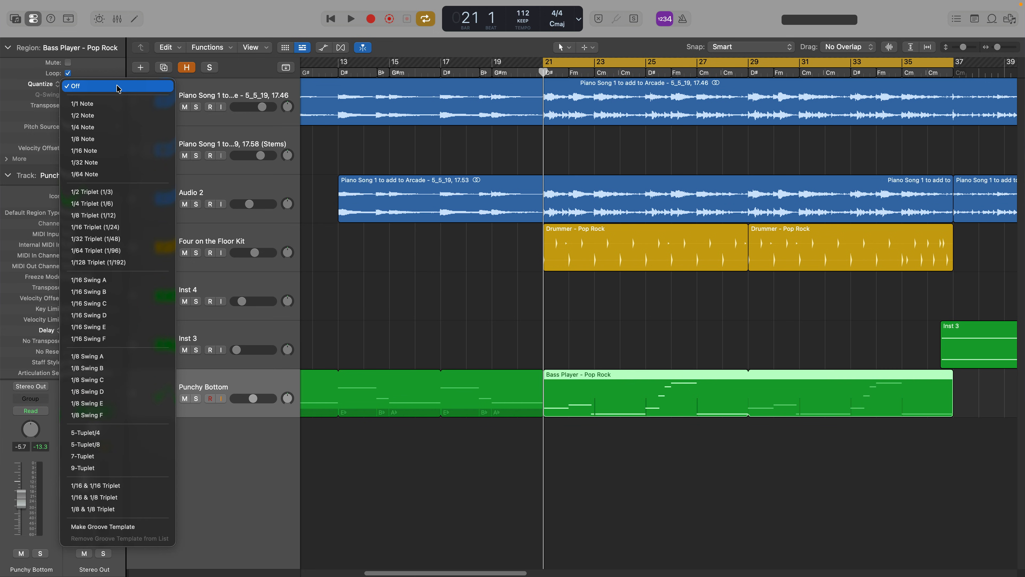
pyautogui.click(118, 87)
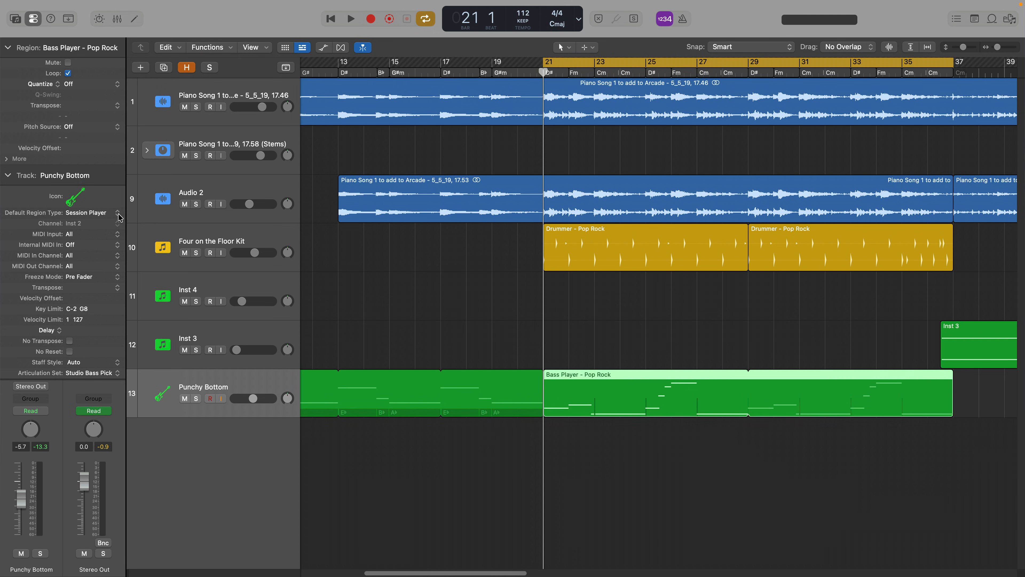
pyautogui.click(8, 176)
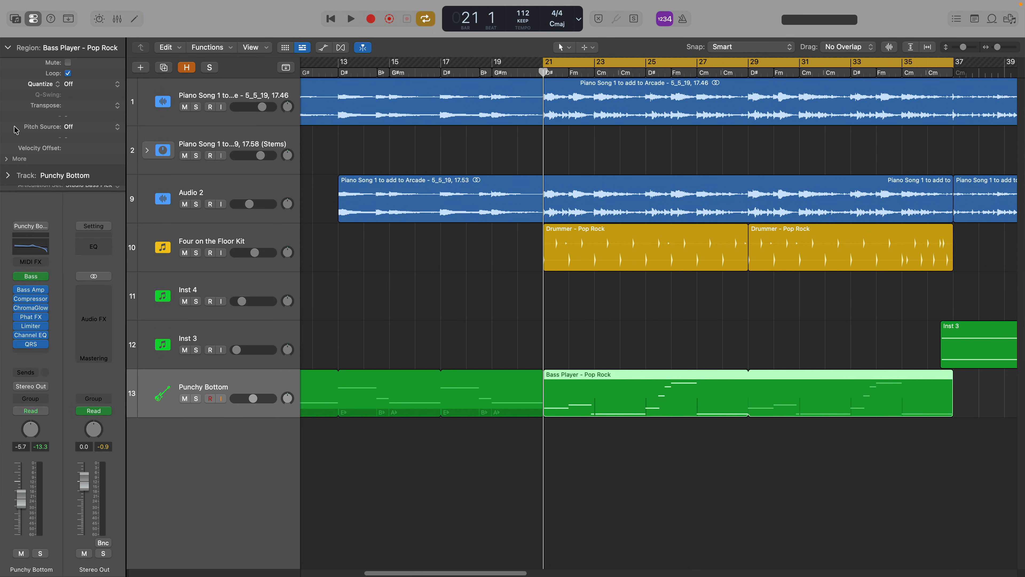
pyautogui.click(8, 49)
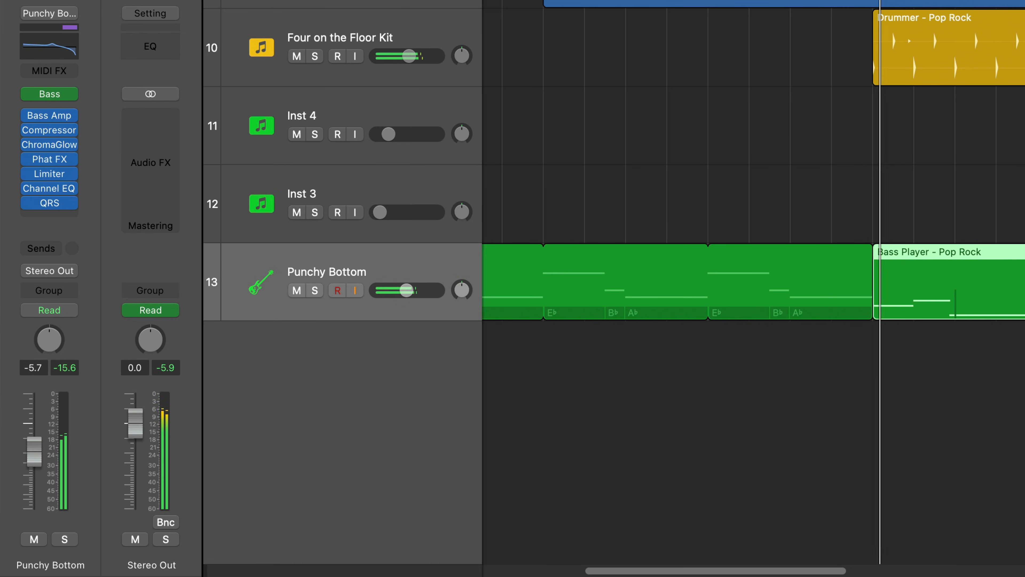
# - Raise the Punchy Bottom channel fader to -3.4 dB and briefly mute and solo the track during playback
pyautogui.moveTo(34, 451)
pyautogui.mouseDown()
pyautogui.moveTo(35, 415)
pyautogui.moveTo(34, 440)
pyautogui.mouseUp()
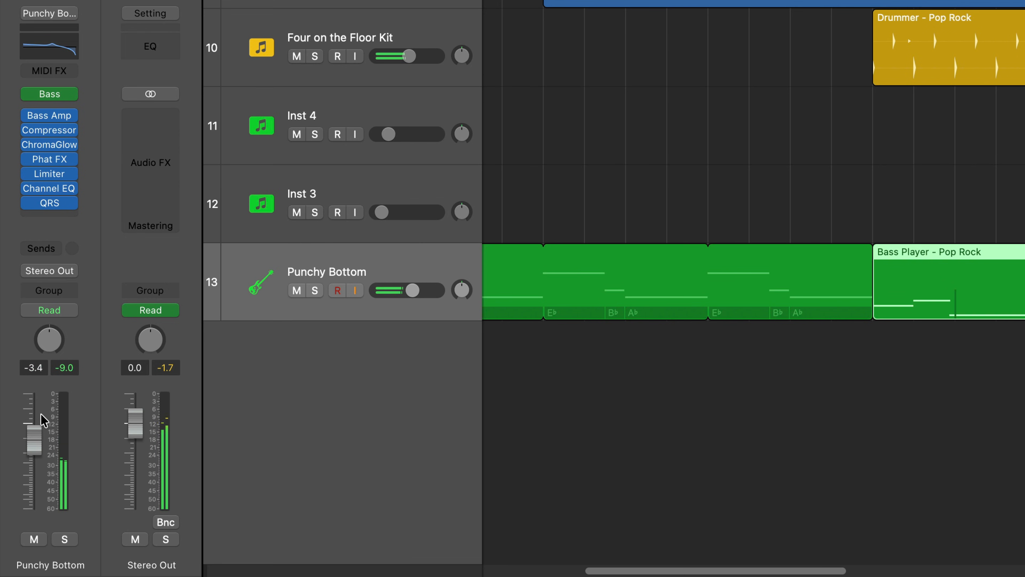
pyautogui.click(33, 540)
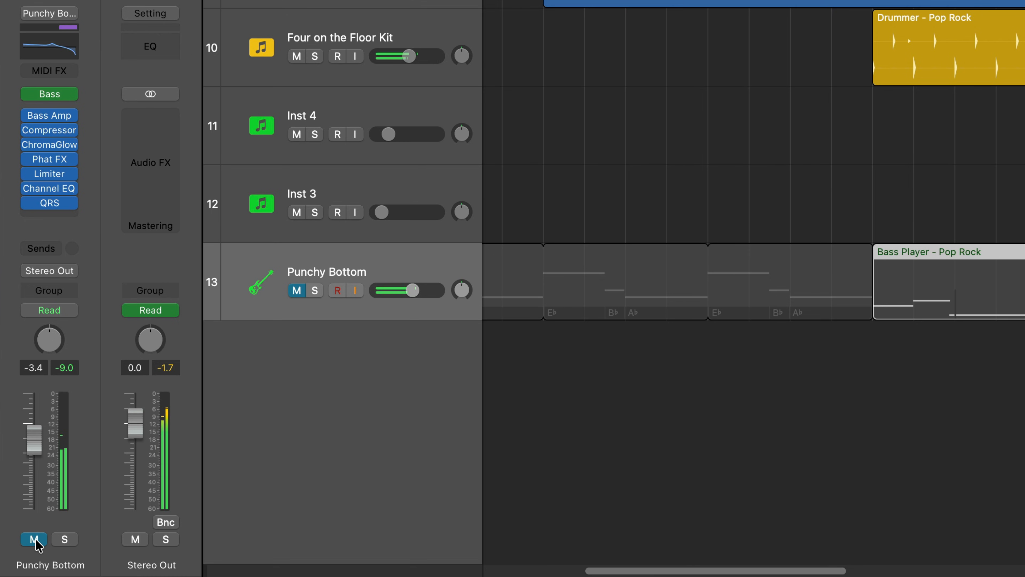
pyautogui.click(34, 539)
pyautogui.click(66, 540)
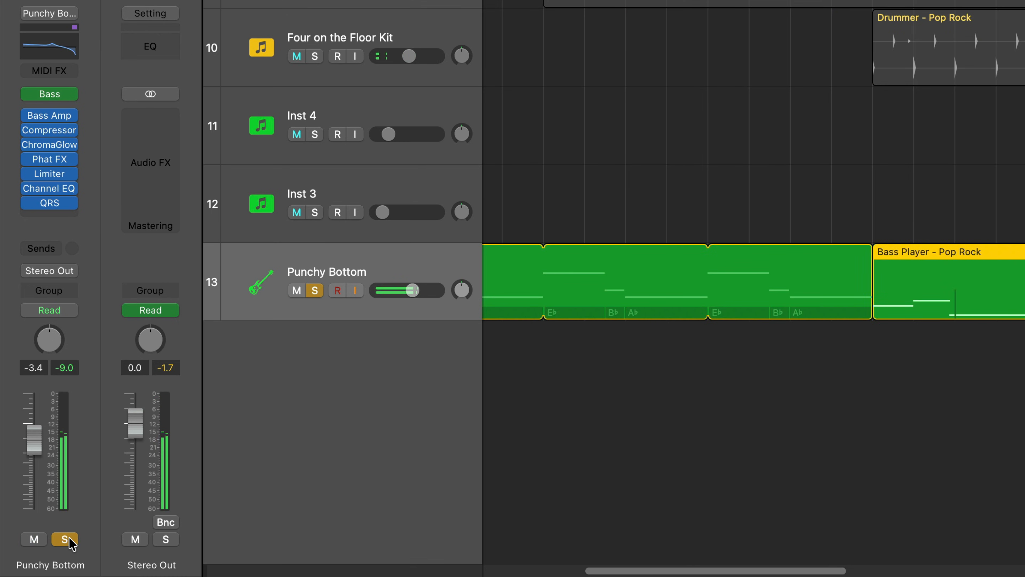
pyautogui.click(66, 540)
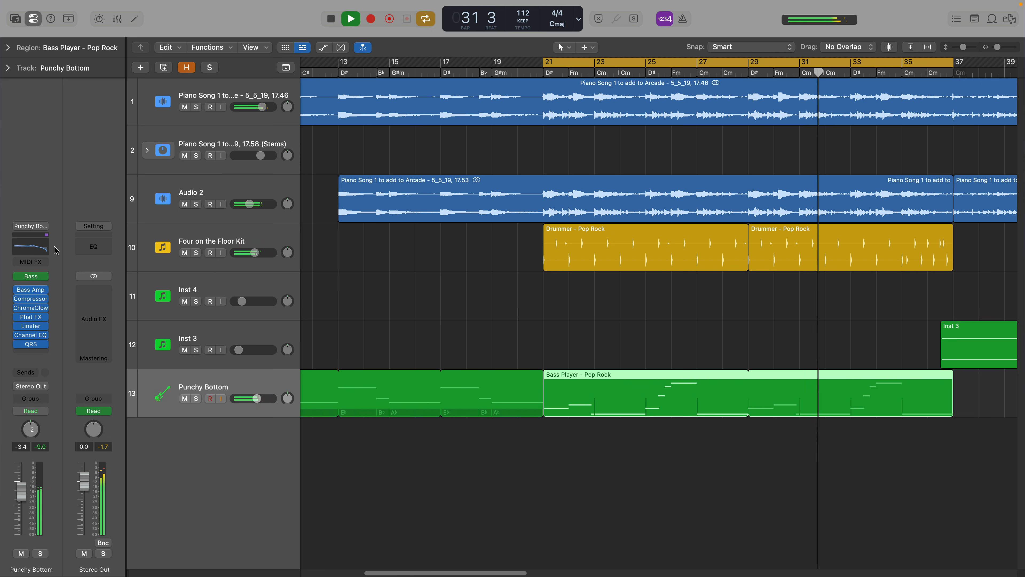
# - View the Punchy Bottom channel's EQ and look through the software instruments available for its instrument slot
pyautogui.click(37, 251)
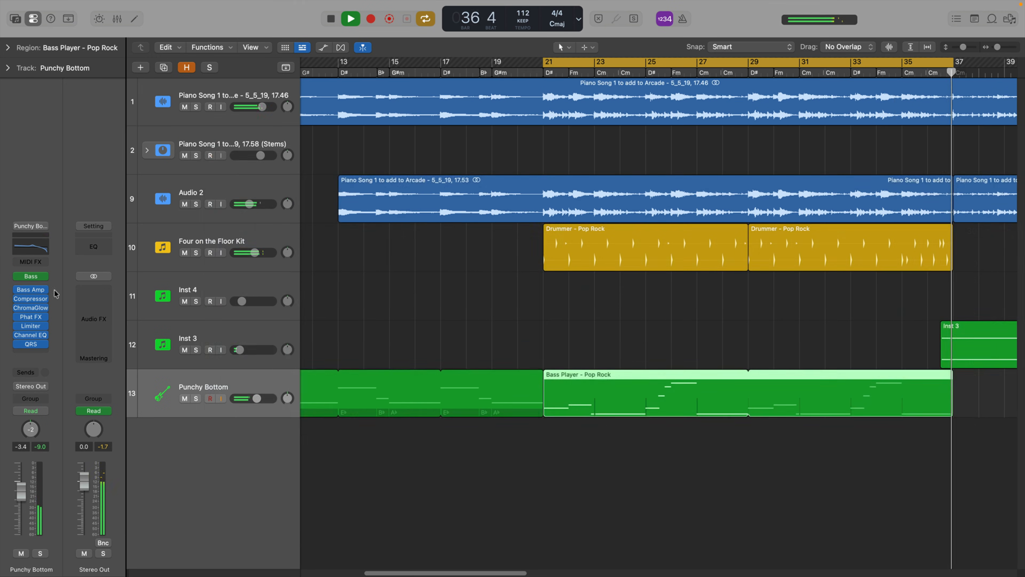
pyautogui.click(44, 276)
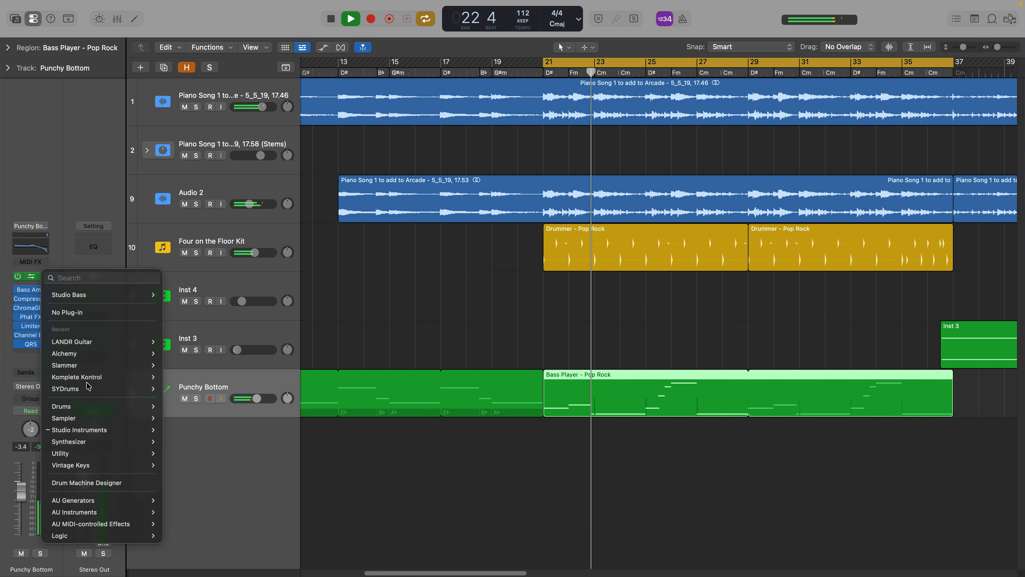
pyautogui.moveTo(117, 411)
pyautogui.click(50, 267)
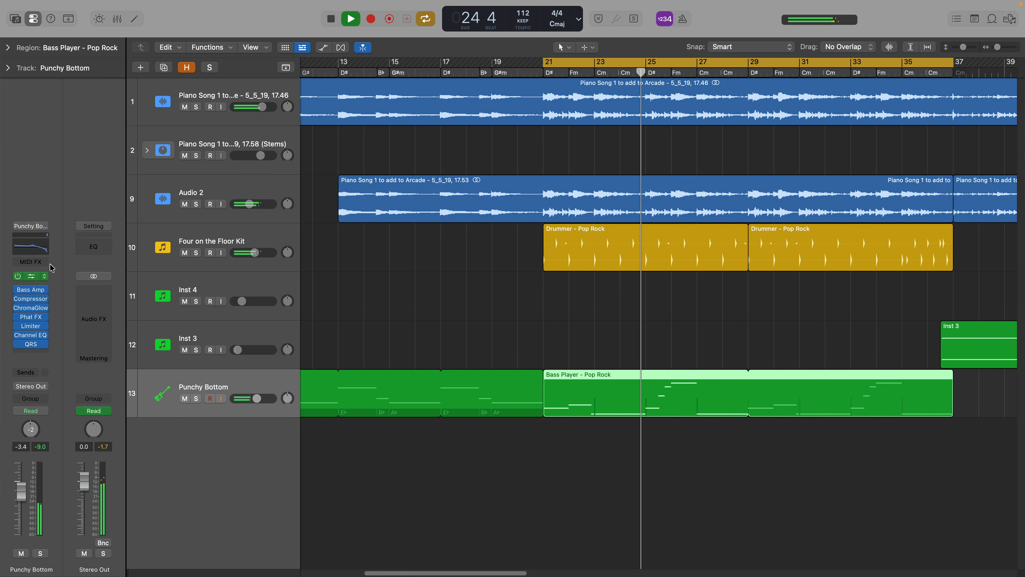
# - Inspect the Bass Amp plug-in on the Punchy Bottom channel and look through the audio effects available for an empty slot
pyautogui.click(30, 290)
pyautogui.moveTo(613, 174); pyautogui.dragTo(650, 151)
pyautogui.click(364, 134)
pyautogui.click(29, 353)
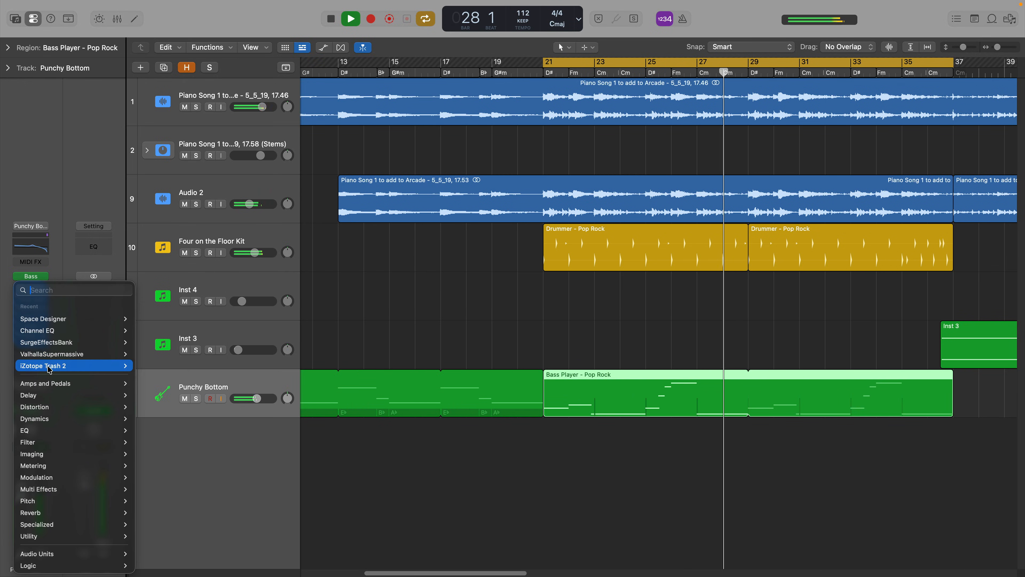
pyautogui.moveTo(86, 565)
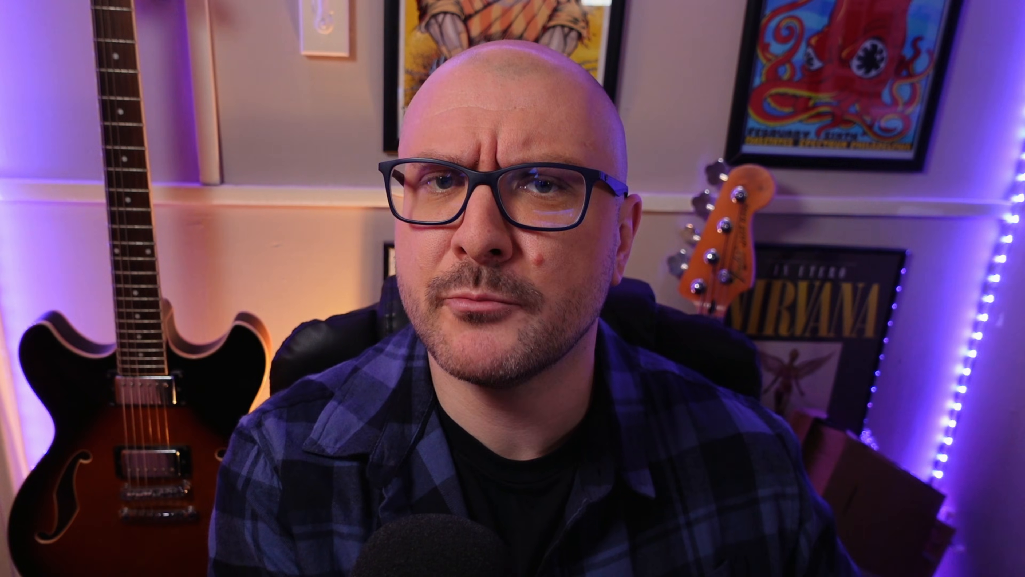
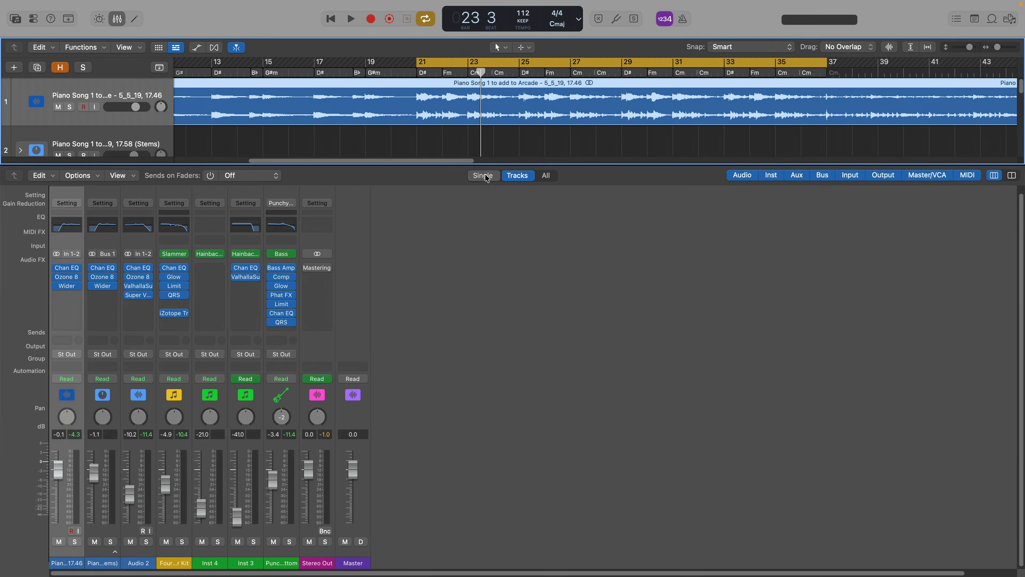
# - Compare the Mixer's Single and Tracks views, and switch it to show all channel strips
pyautogui.click(483, 176)
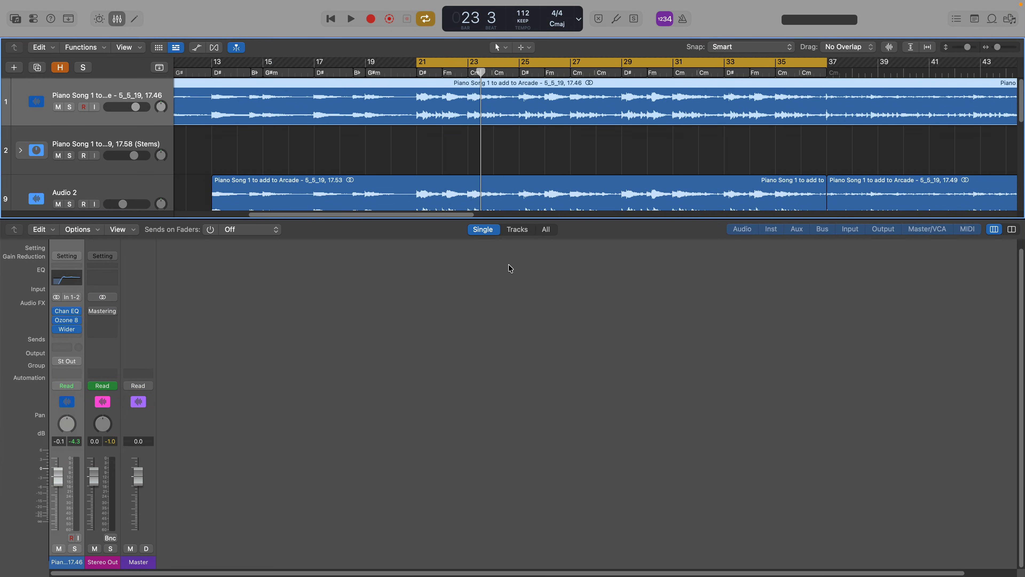
pyautogui.click(517, 229)
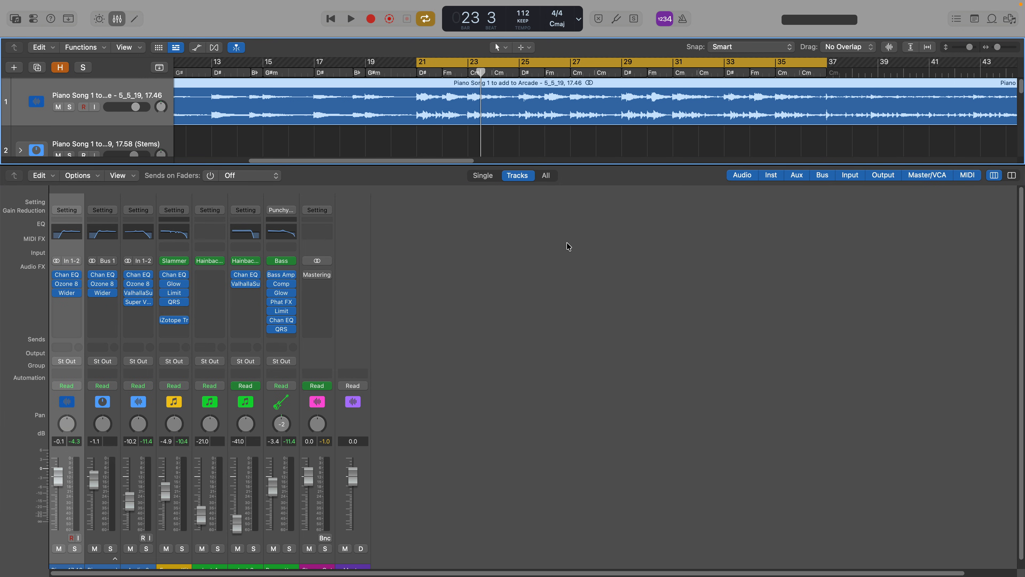
pyautogui.click(483, 175)
pyautogui.click(545, 229)
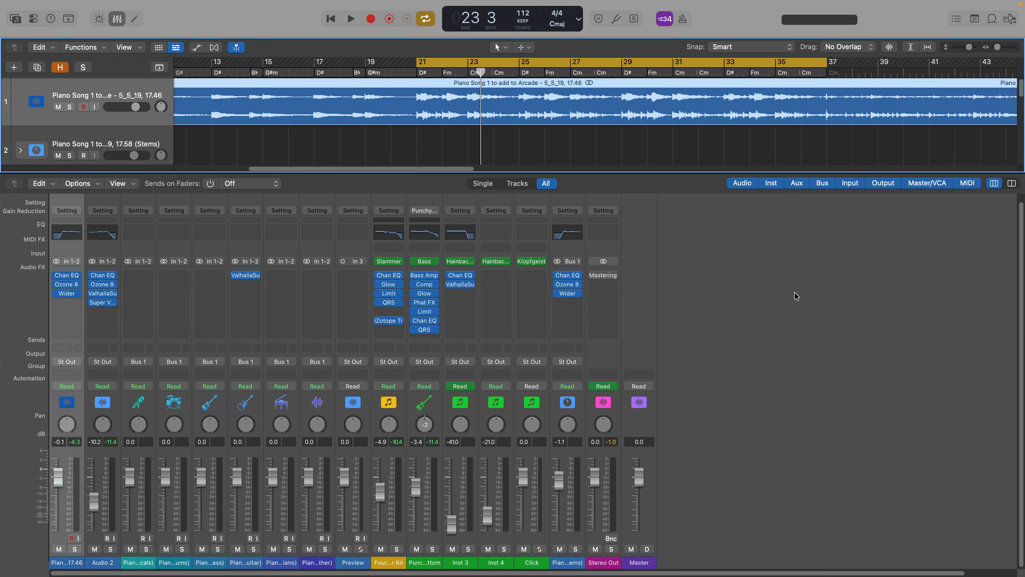
# - Solo the Click channel to hear the metronome during playback, unsolo it, and stop playback
pyautogui.click(539, 549)
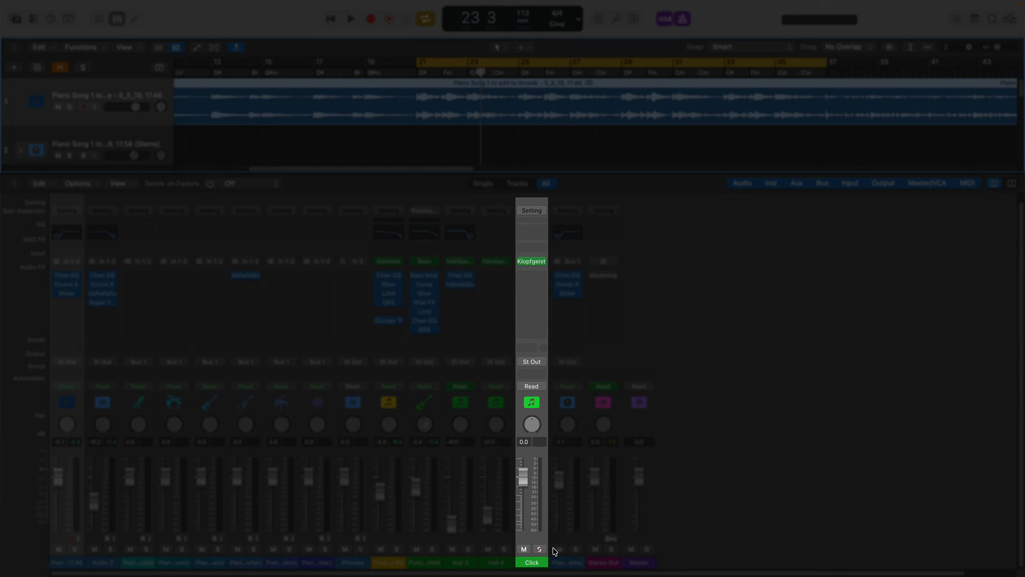
pyautogui.press('space')
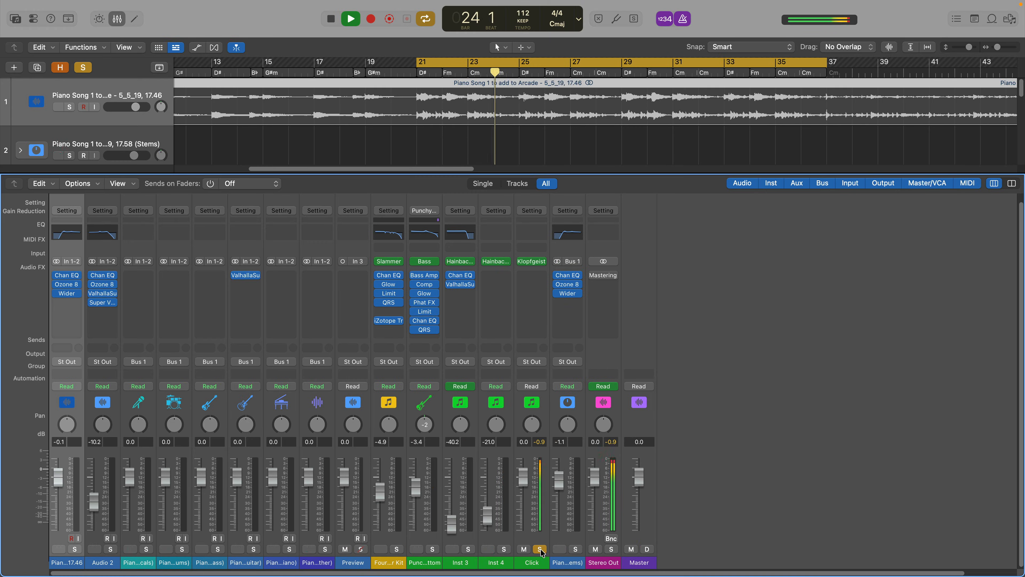
pyautogui.click(540, 549)
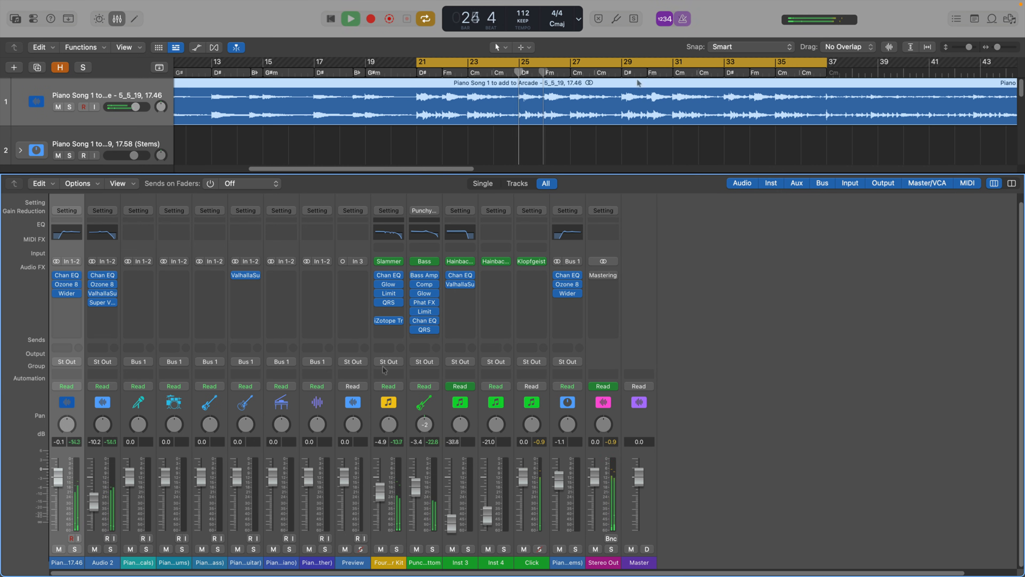
pyautogui.press('space')
# - Select and solo the Preview channel and show the Loop Browser
pyautogui.click(368, 412)
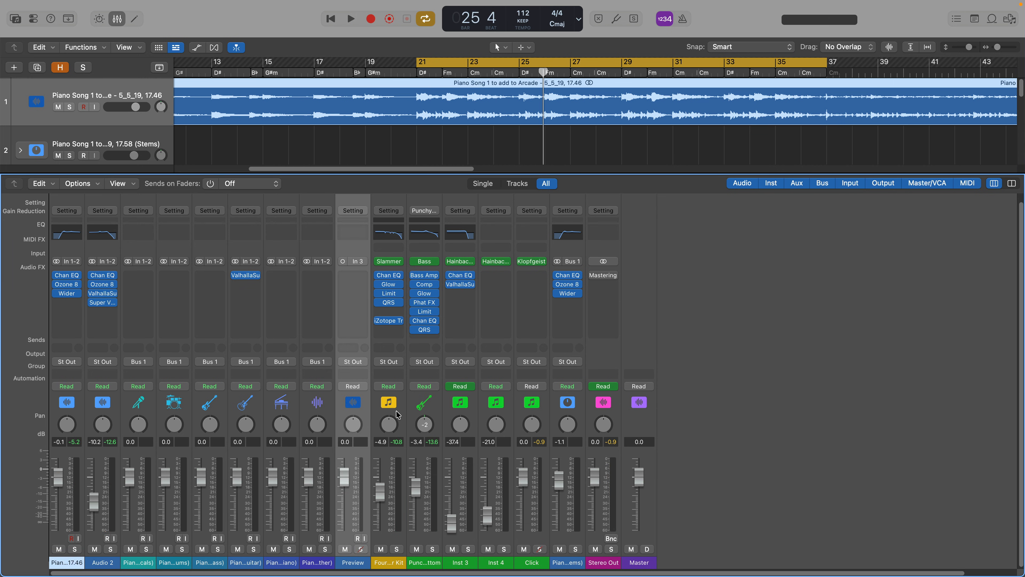
pyautogui.click(992, 18)
pyautogui.click(361, 557)
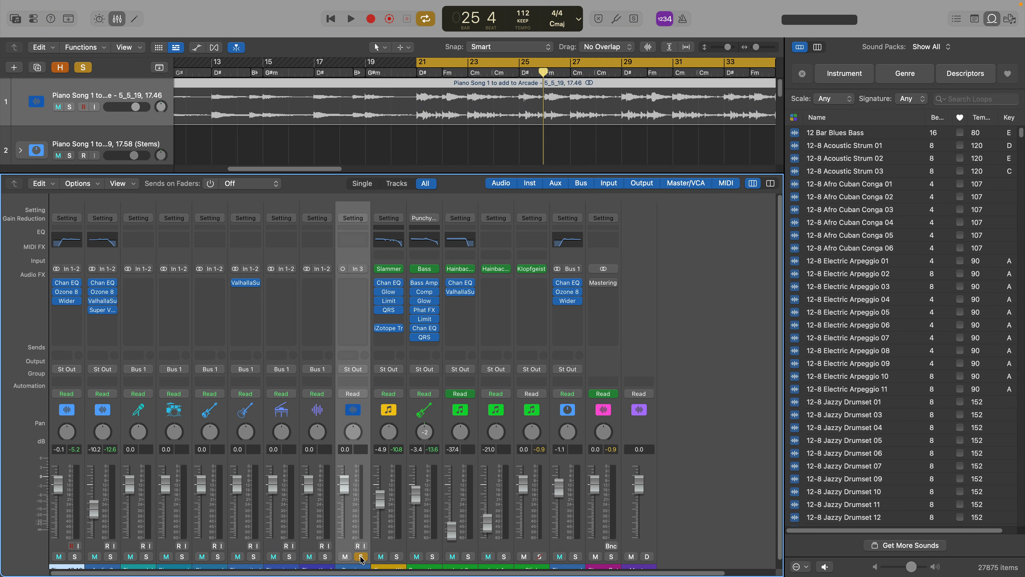
# - Audition the loops 12-8 Electric Arpeggio 09 and 10, 2-Step Behind Beat 02 and 2-Step Calling Beat 02, and close the Loop Browser
pyautogui.click(798, 369)
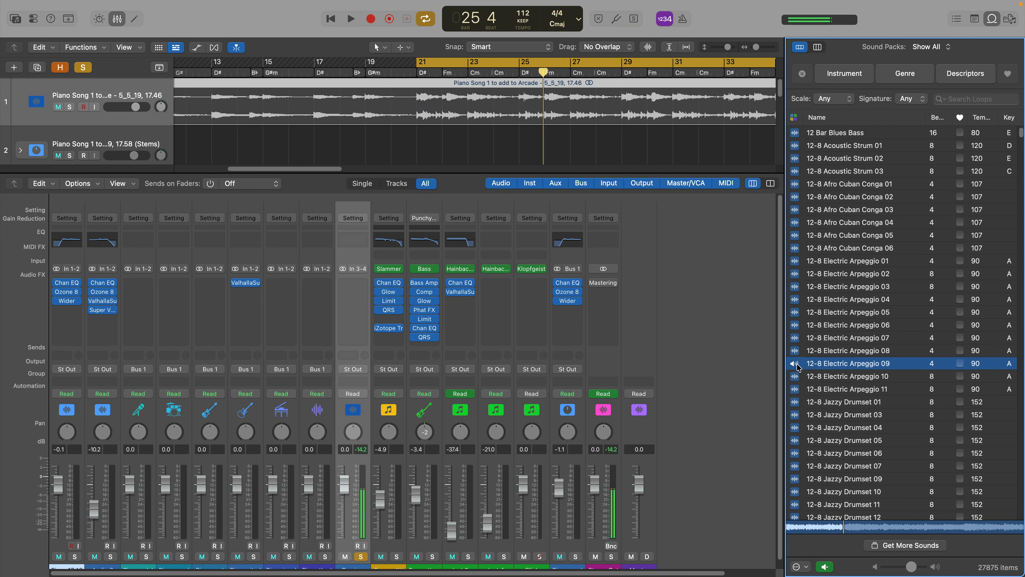
pyautogui.click(796, 376)
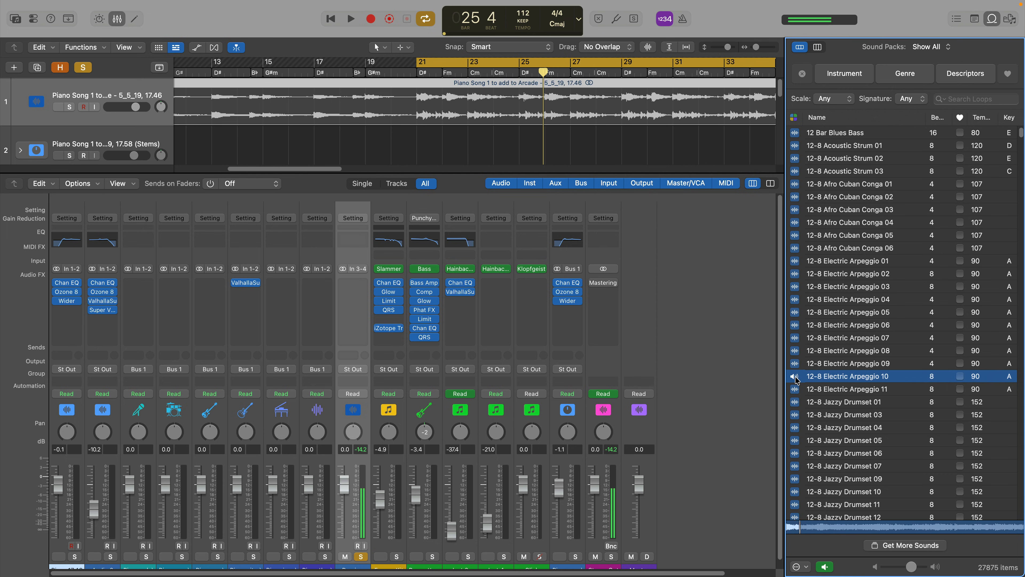
pyautogui.scroll(-8, 797, 387)
pyautogui.click(795, 402)
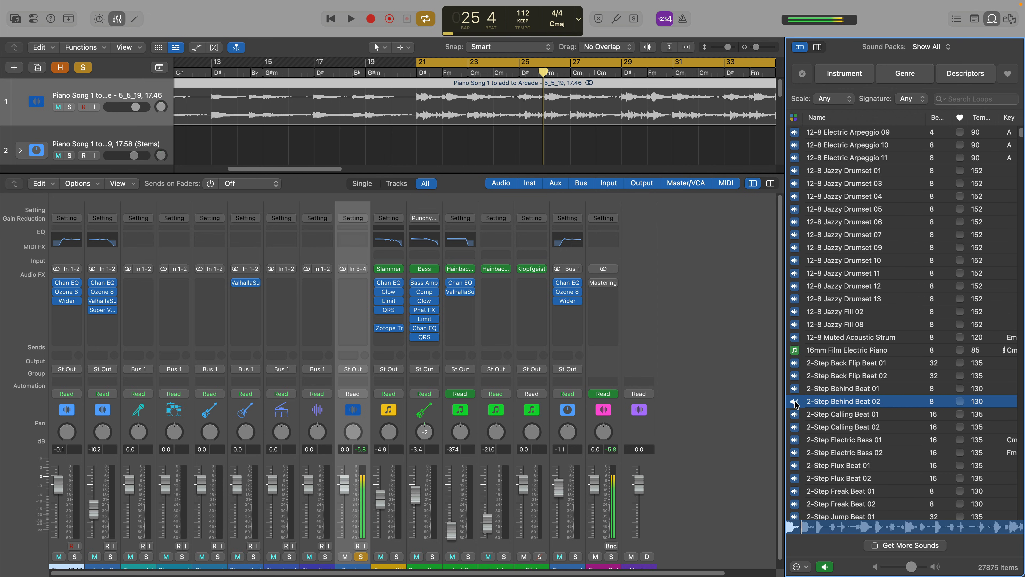
pyautogui.click(798, 429)
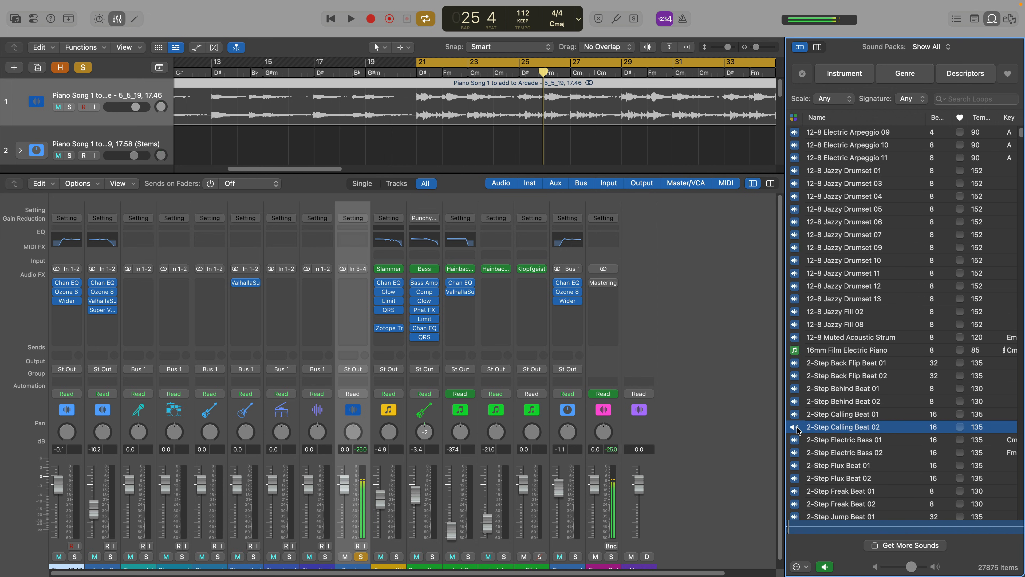
pyautogui.click(617, 424)
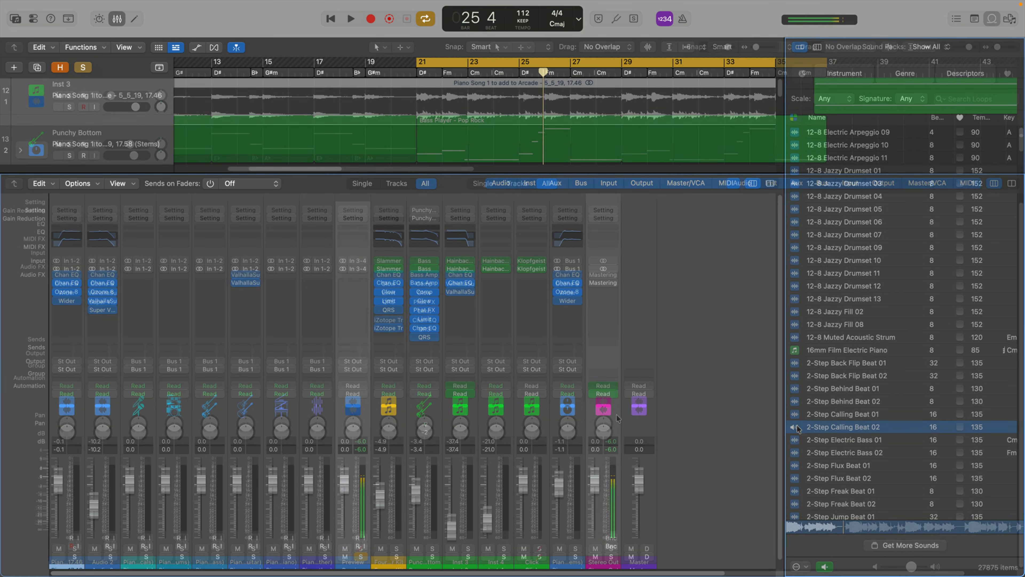
pyautogui.press('o')
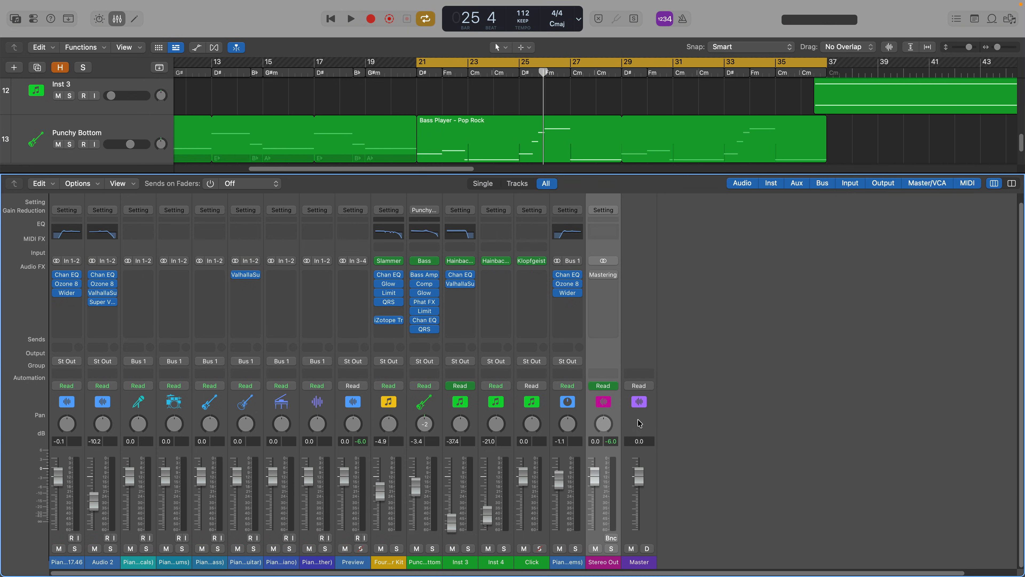
# - Select the Master channel, adjust its fader to -1.1 dB during playback, and stop playback
pyautogui.click(640, 423)
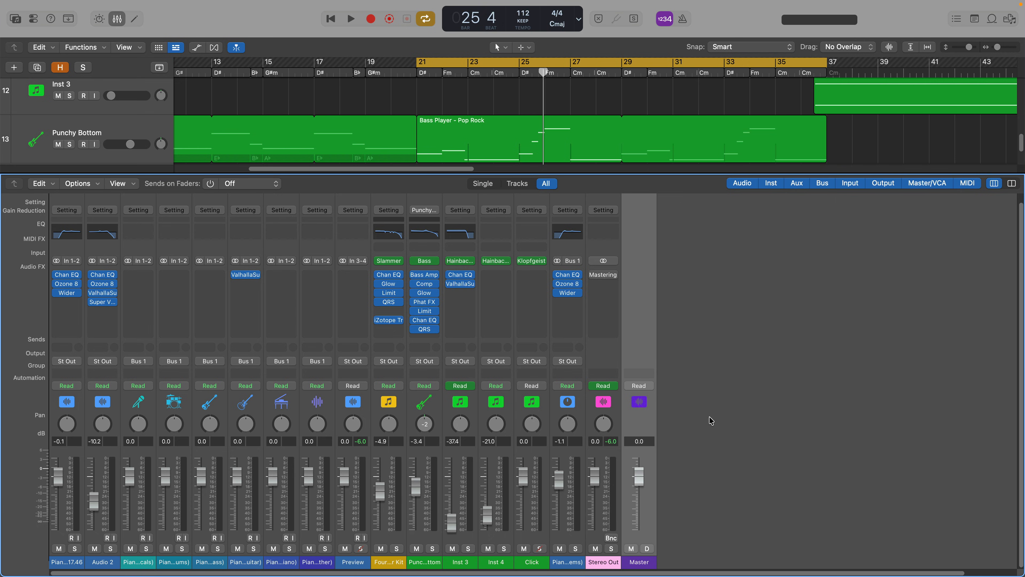
pyautogui.press('space')
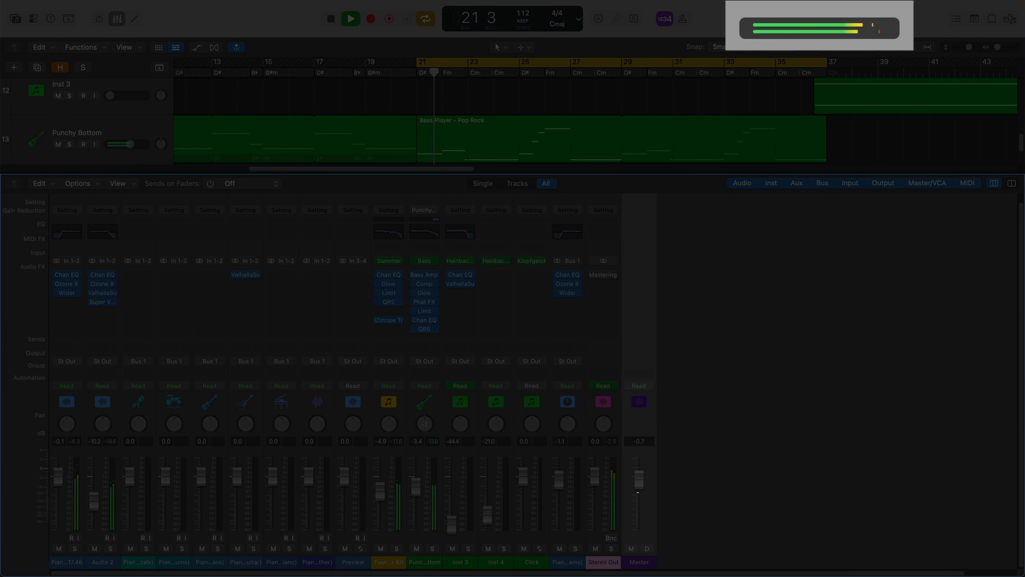
pyautogui.moveTo(639, 480); pyautogui.dragTo(639, 431)
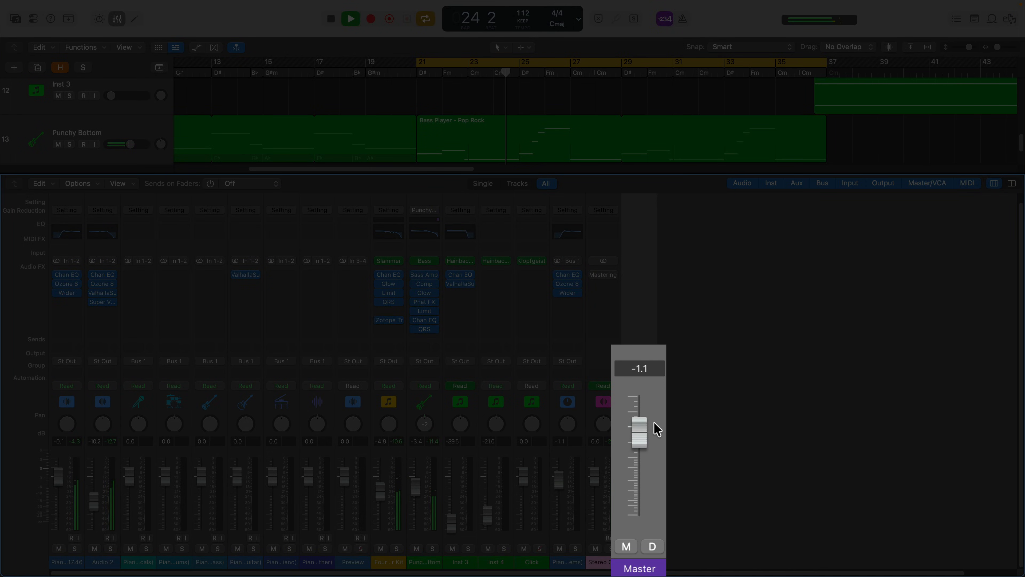
pyautogui.press('space')
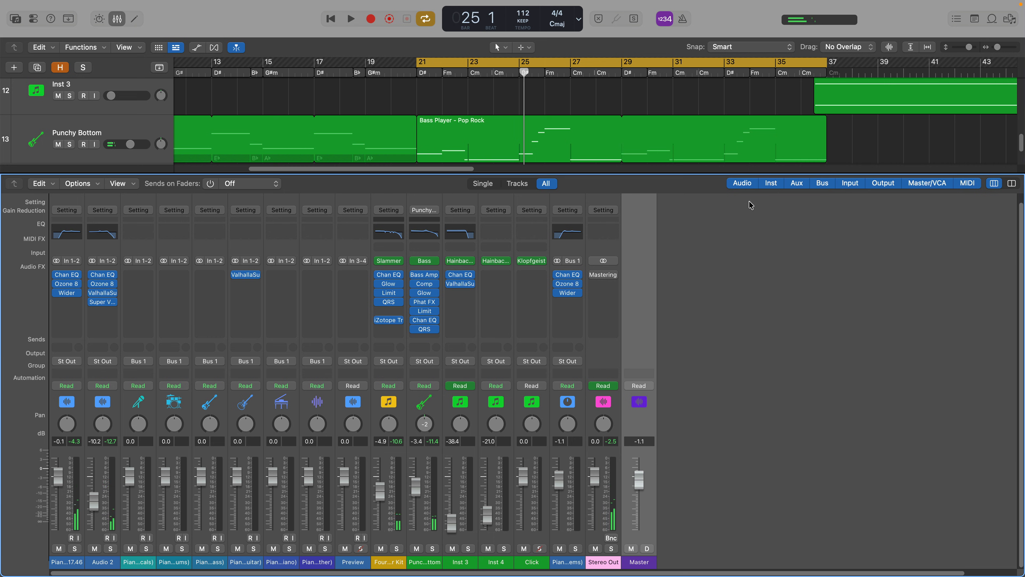
pyautogui.click(749, 185)
pyautogui.click(749, 185)
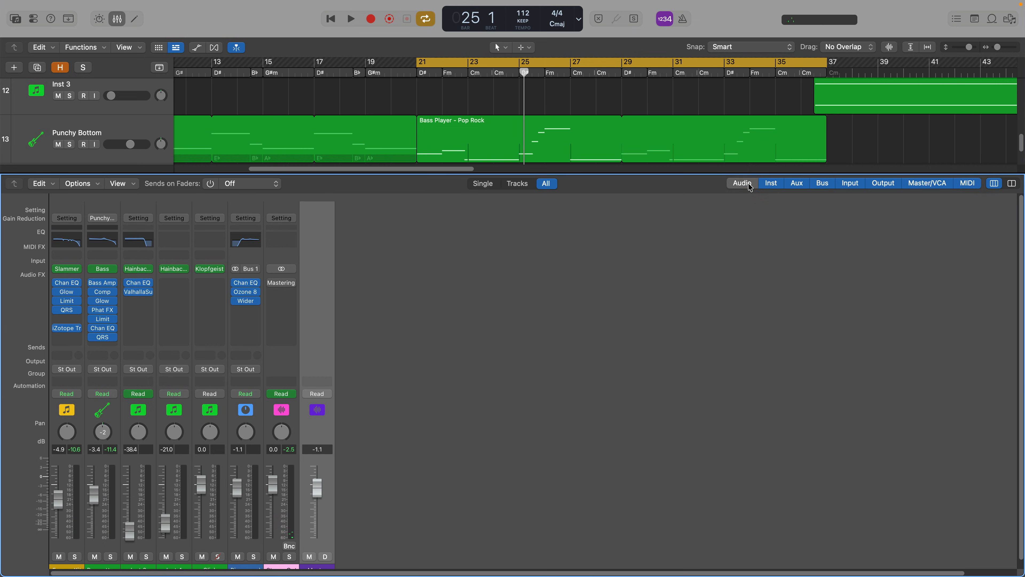
pyautogui.click(797, 184)
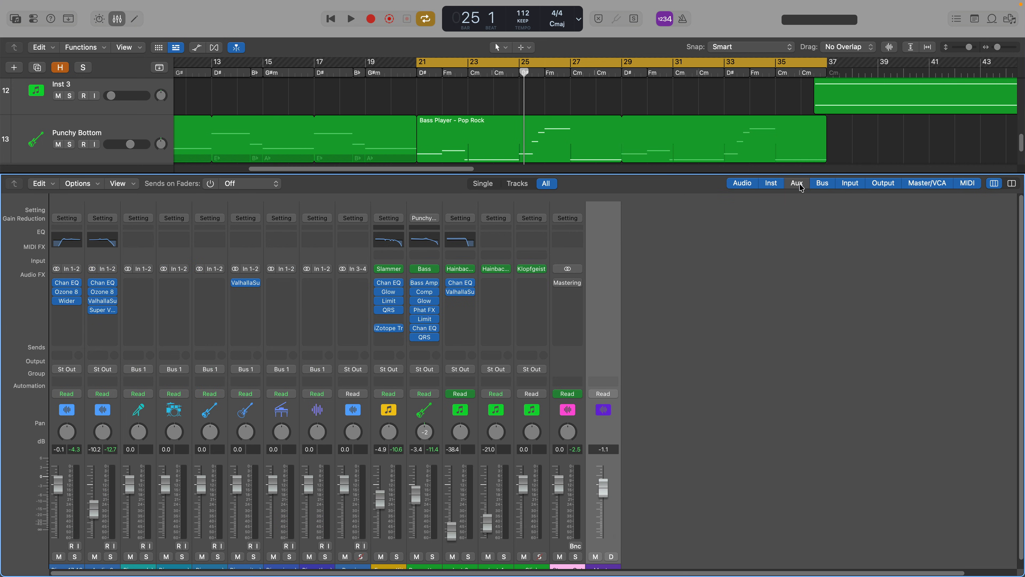
pyautogui.click(797, 184)
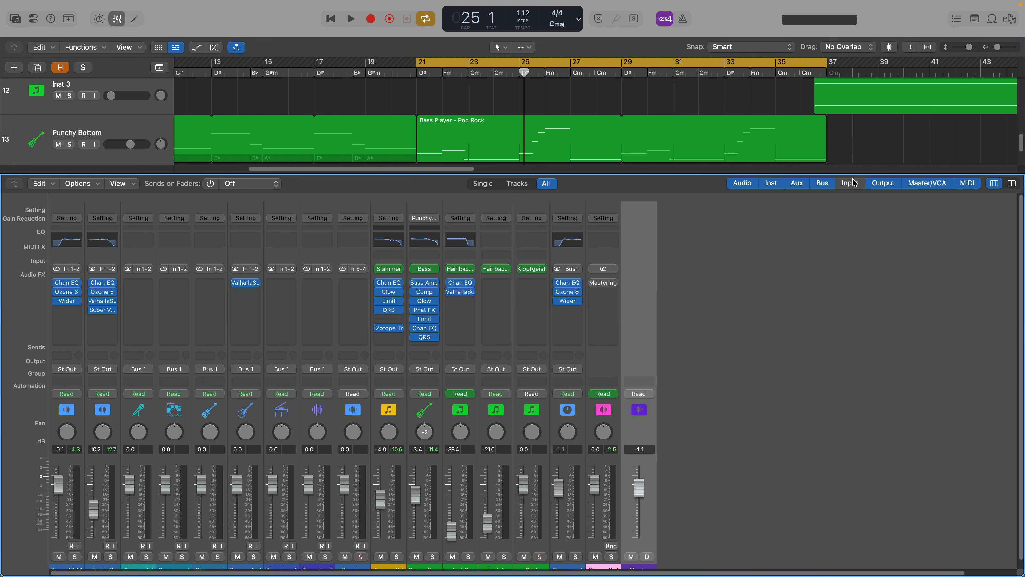
pyautogui.click(883, 184)
pyautogui.click(883, 187)
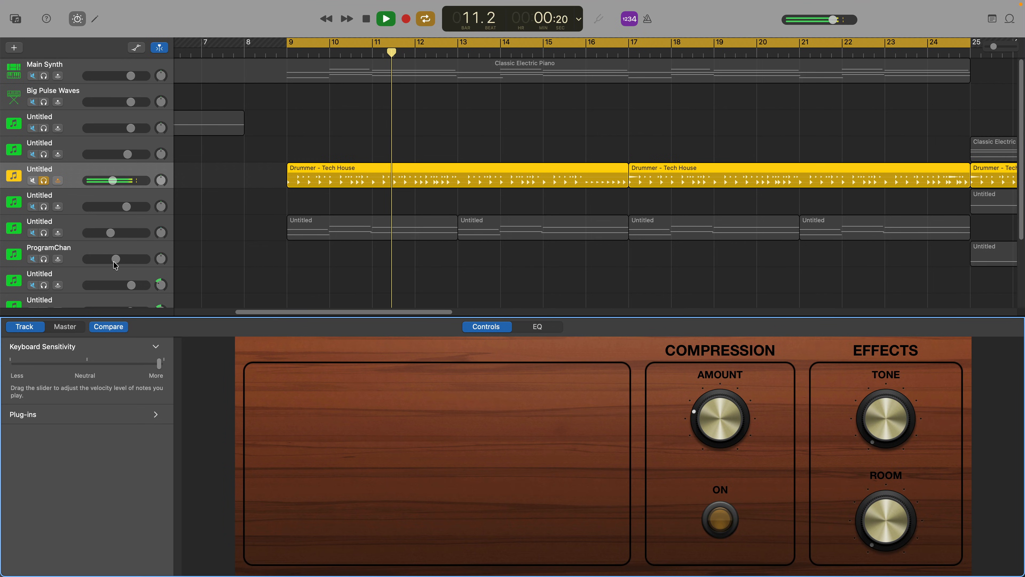
# - Switch to GarageBand, expand the Tech House drummer track's plug-ins with the Master Echo and Reverb controls, and unsolo the track
pyautogui.click(154, 415)
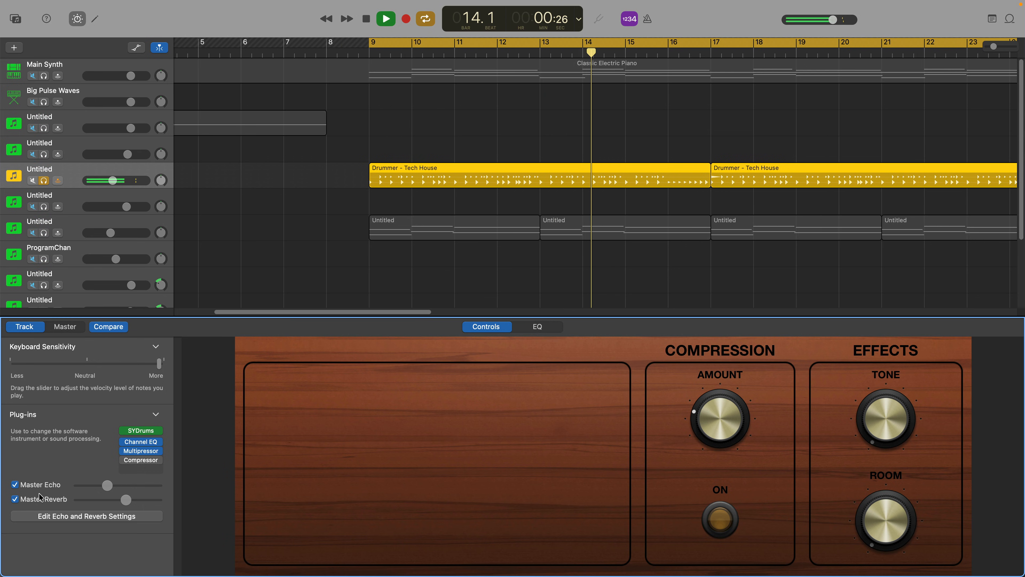
pyautogui.click(16, 484)
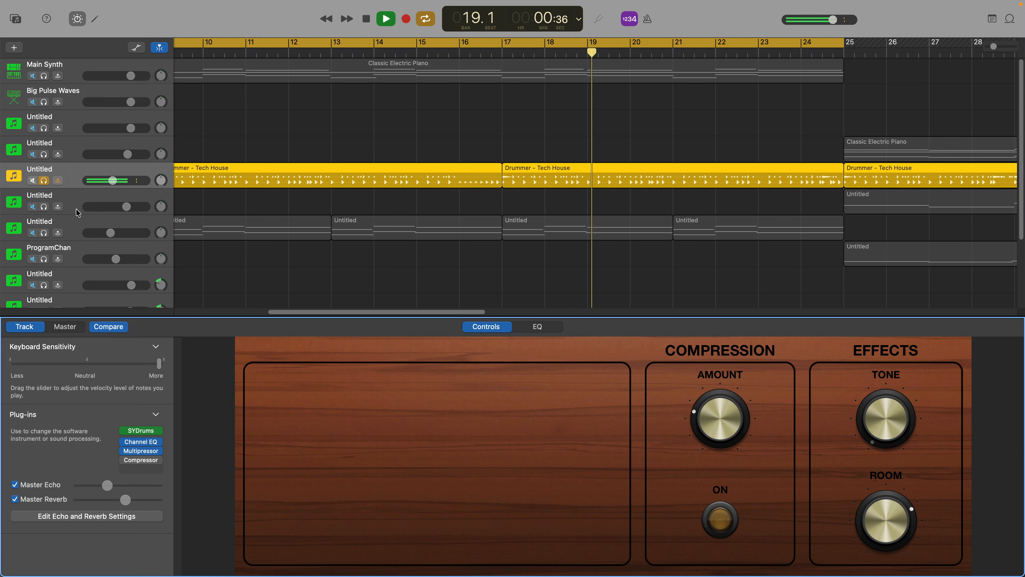
pyautogui.click(44, 180)
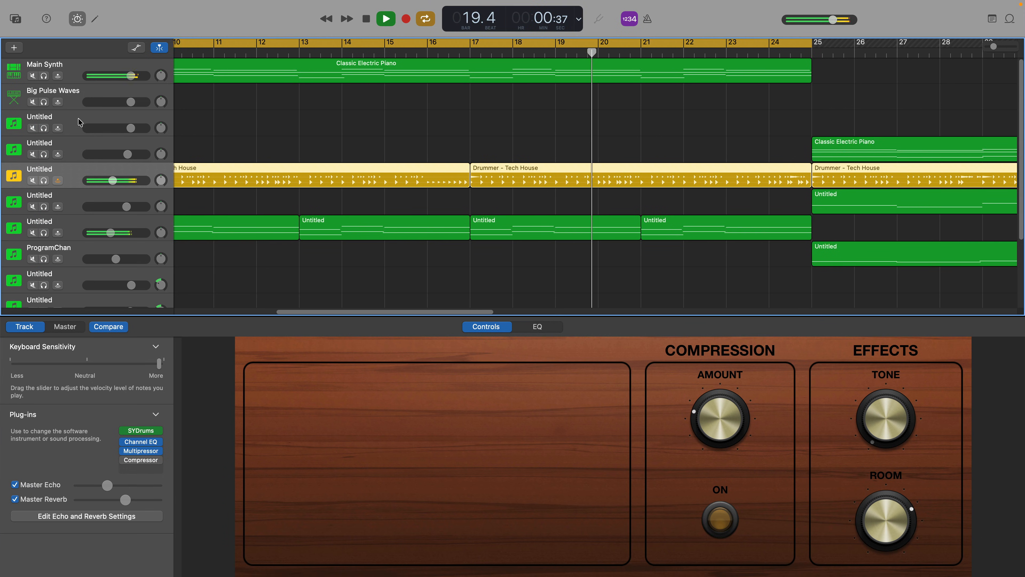
# - Solo and select the Main Synth track and raise its Master Reverb level to slightly above the middle
pyautogui.click(44, 76)
pyautogui.click(74, 67)
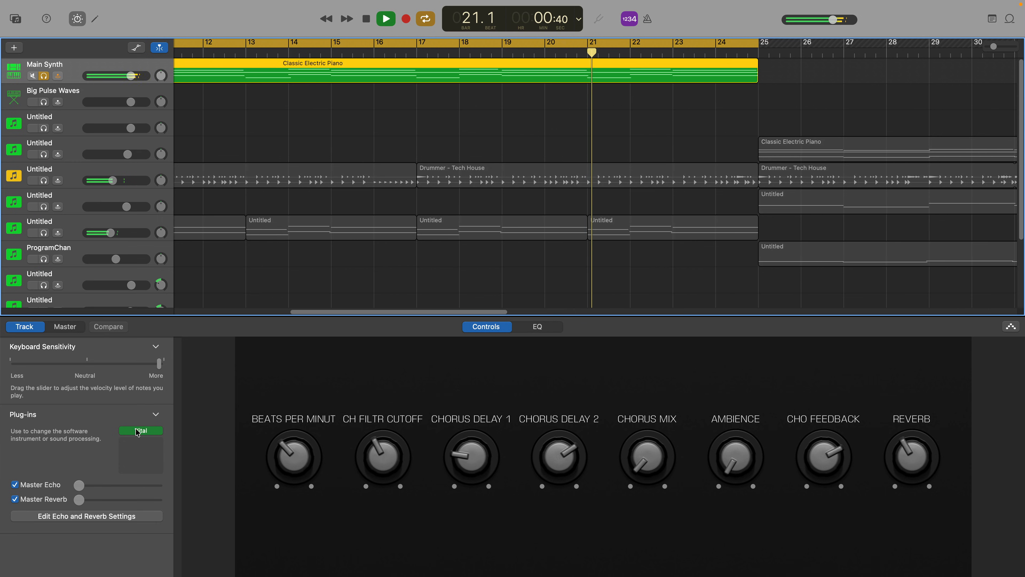
pyautogui.click(137, 500)
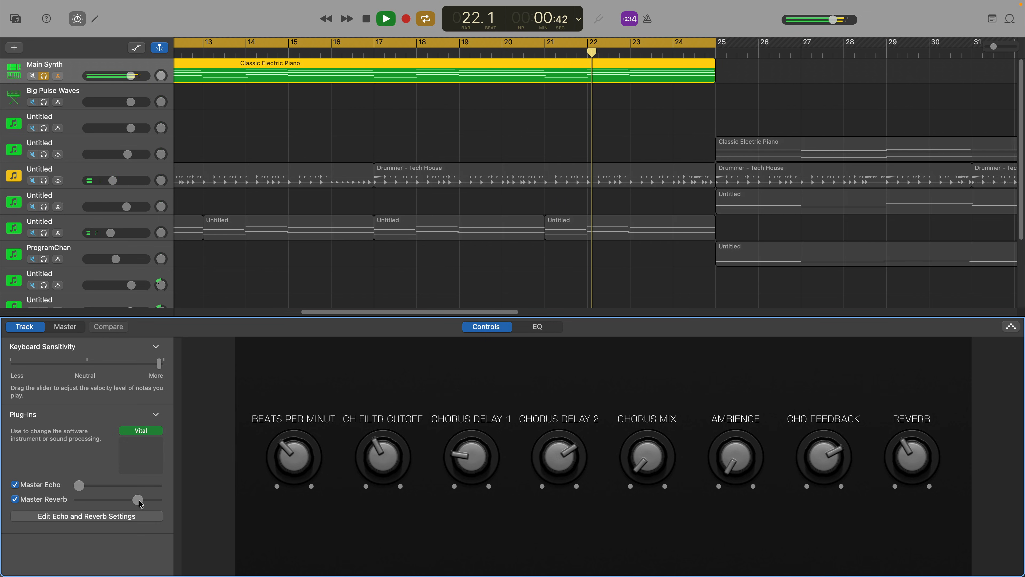
pyautogui.moveTo(139, 501)
pyautogui.mouseDown()
pyautogui.moveTo(83, 503)
pyautogui.moveTo(129, 501)
pyautogui.mouseUp()
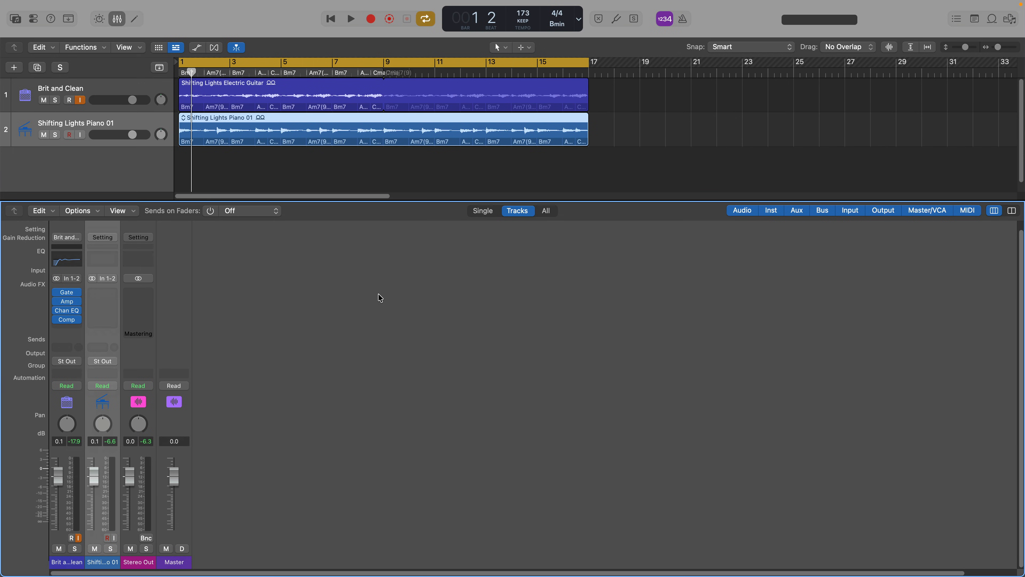
# - Switch to the Logic Pro project and add a Bus 1 send to the Brit and Clean channel
pyautogui.click(75, 339)
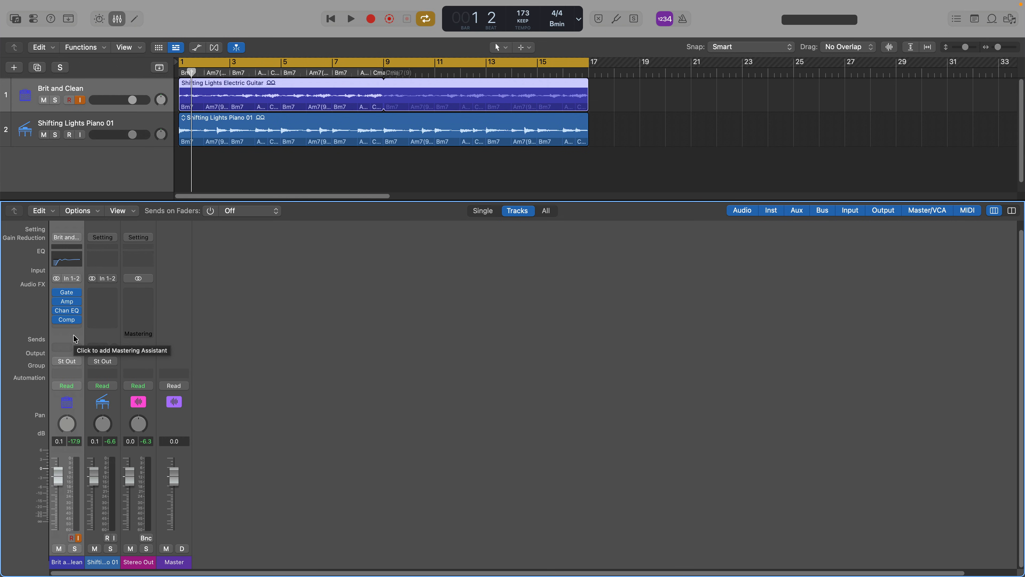
pyautogui.click(62, 350)
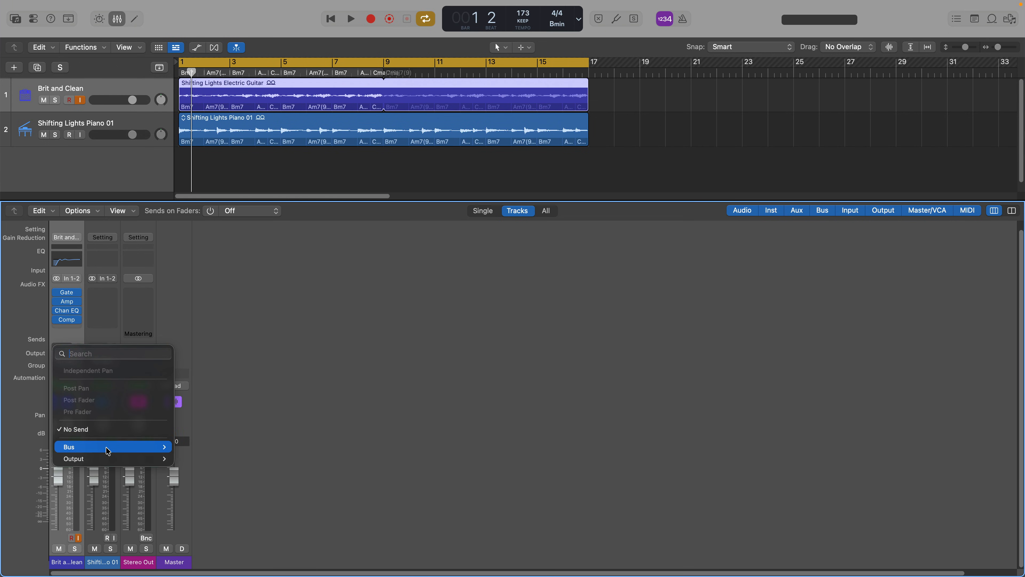
pyautogui.moveTo(108, 451)
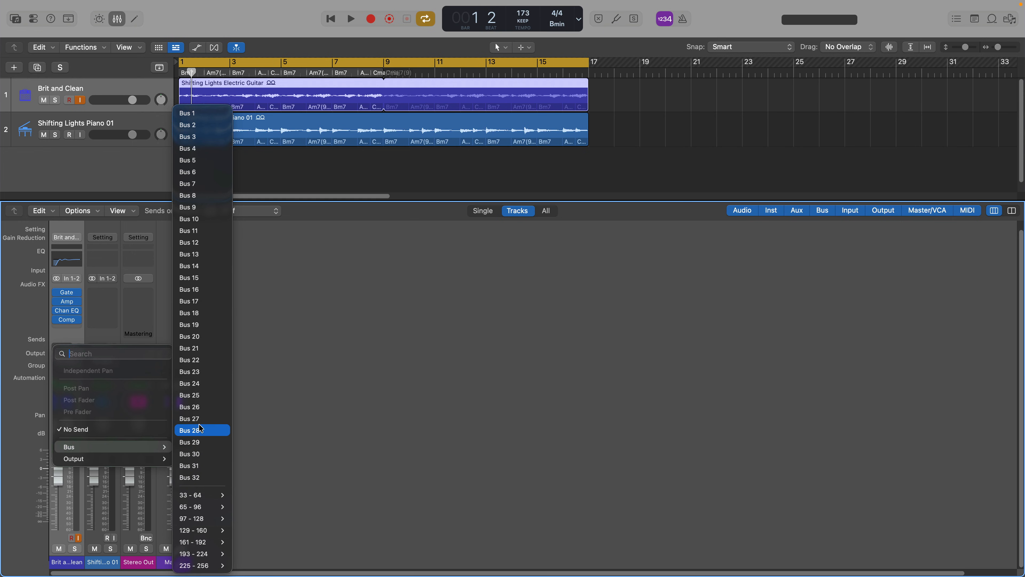
pyautogui.click(218, 119)
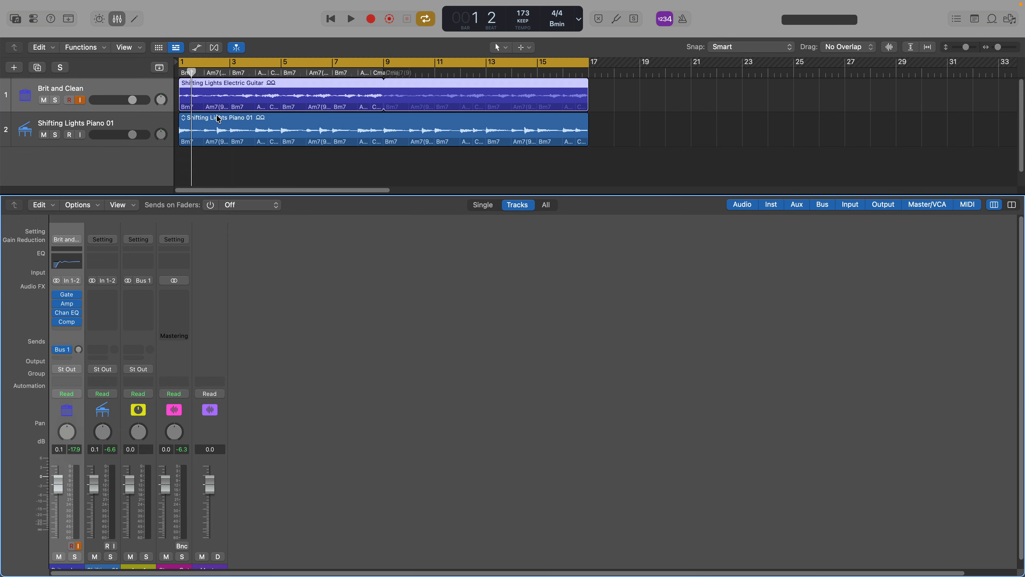
pyautogui.scroll(-1, 345, 352)
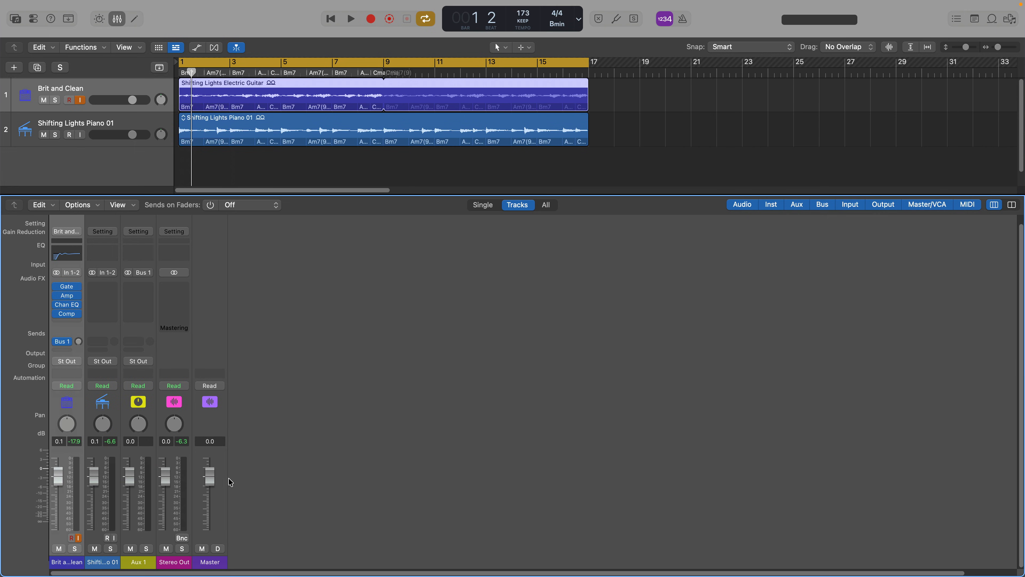
# - Insert the Space Designer reverb as an audio effect on the Aux 1 channel
pyautogui.click(141, 454)
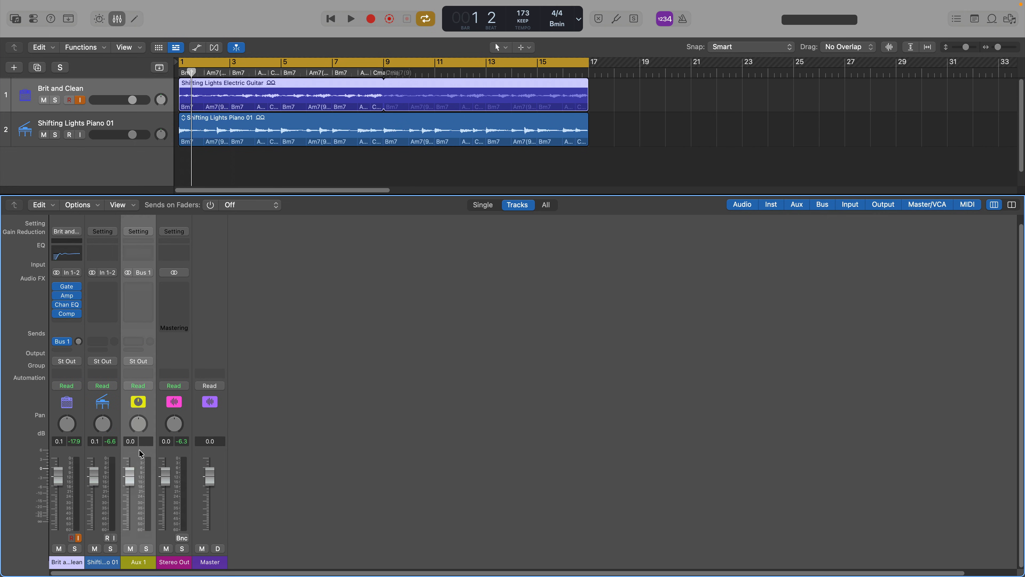
pyautogui.click(147, 308)
pyautogui.moveTo(199, 513)
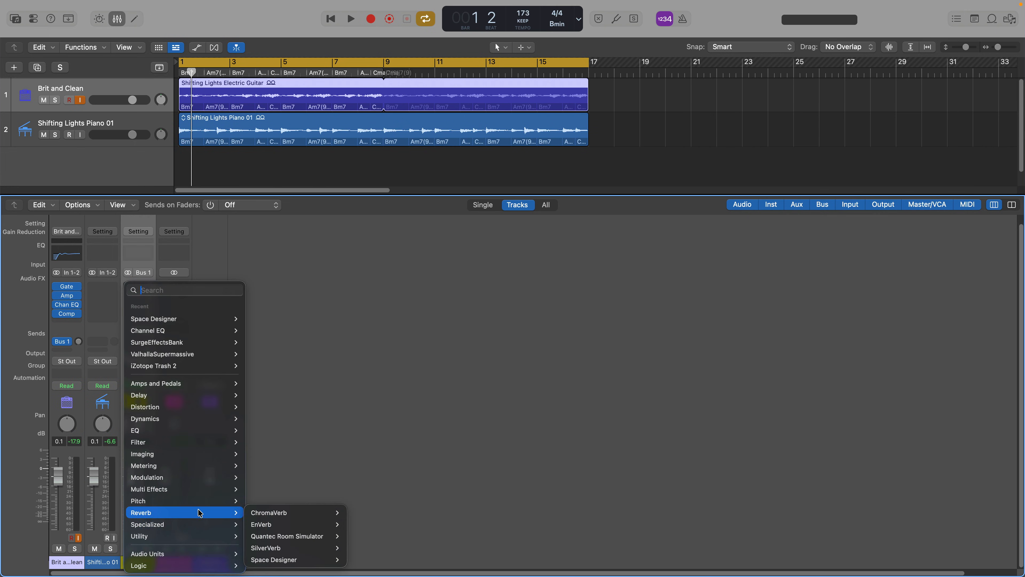
pyautogui.click(365, 553)
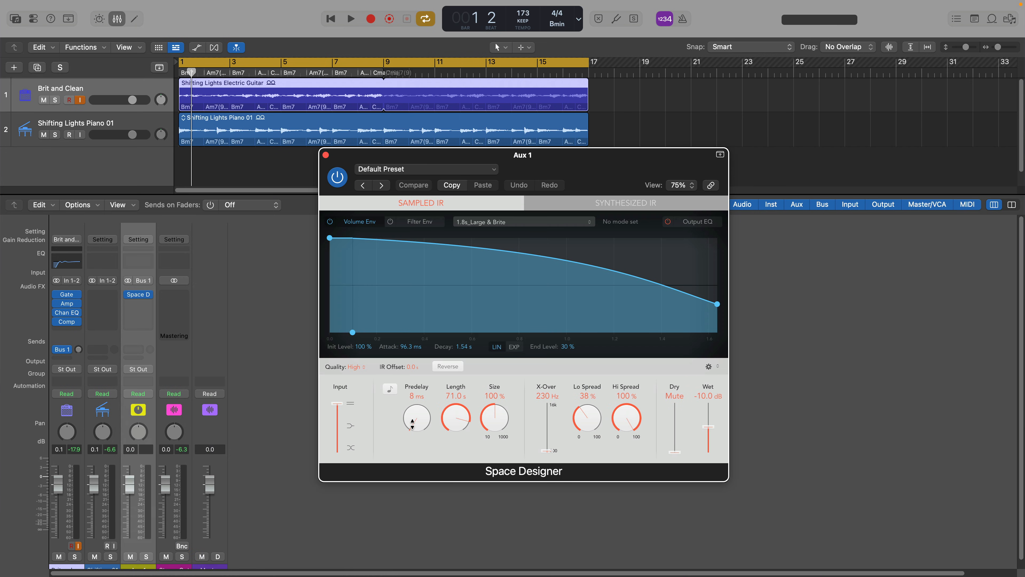
# - Load the 08.5s Big Cave preset from Outdoor Spaces in Space Designer and close the plug-in window
pyautogui.click(449, 170)
pyautogui.moveTo(404, 484)
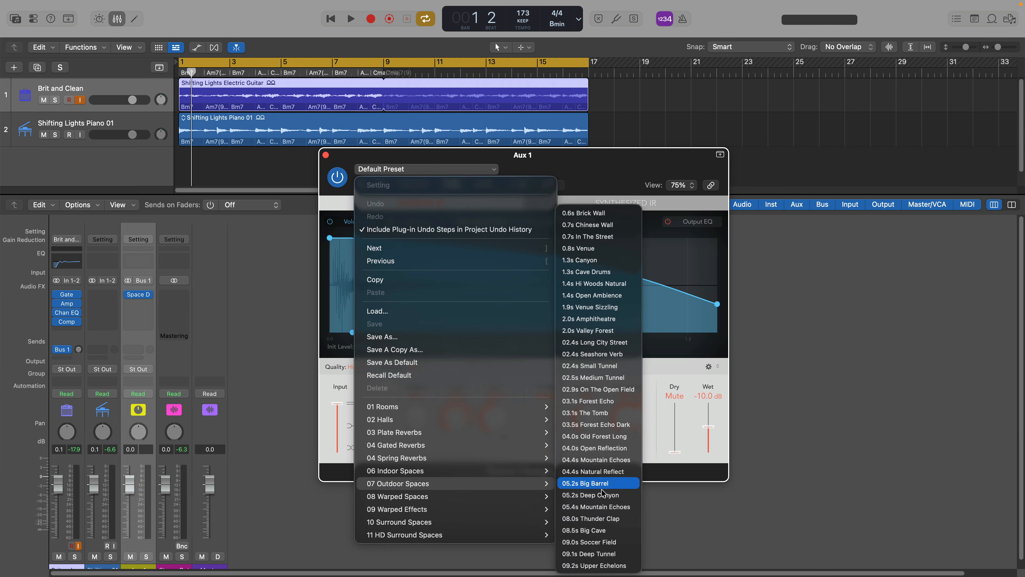
pyautogui.click(602, 525)
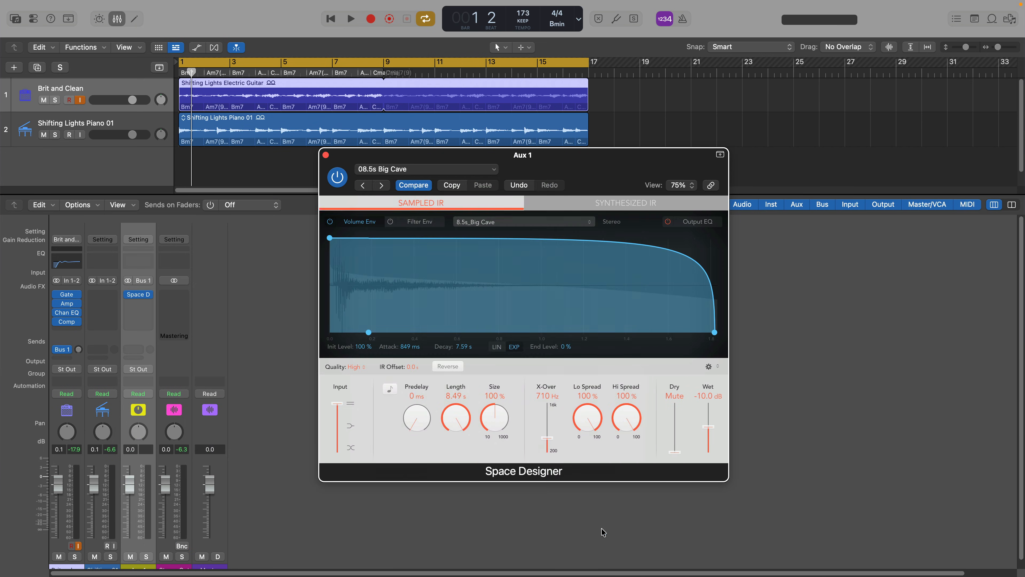
pyautogui.click(326, 155)
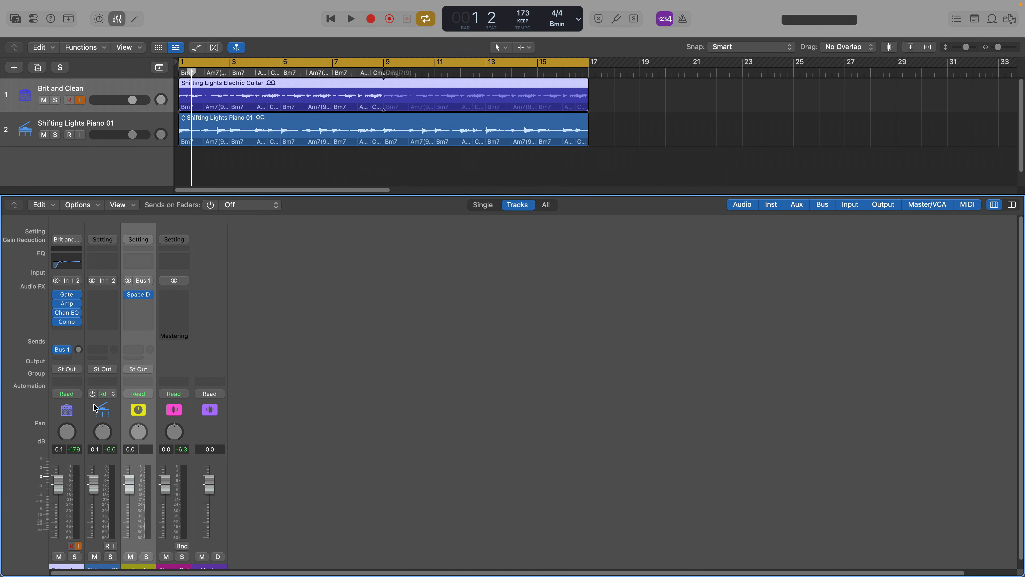
# - Play the Brit and Clean channel soloed while raising its Bus 1 send to about -3.0, and unsolo it when finished
pyautogui.click(74, 559)
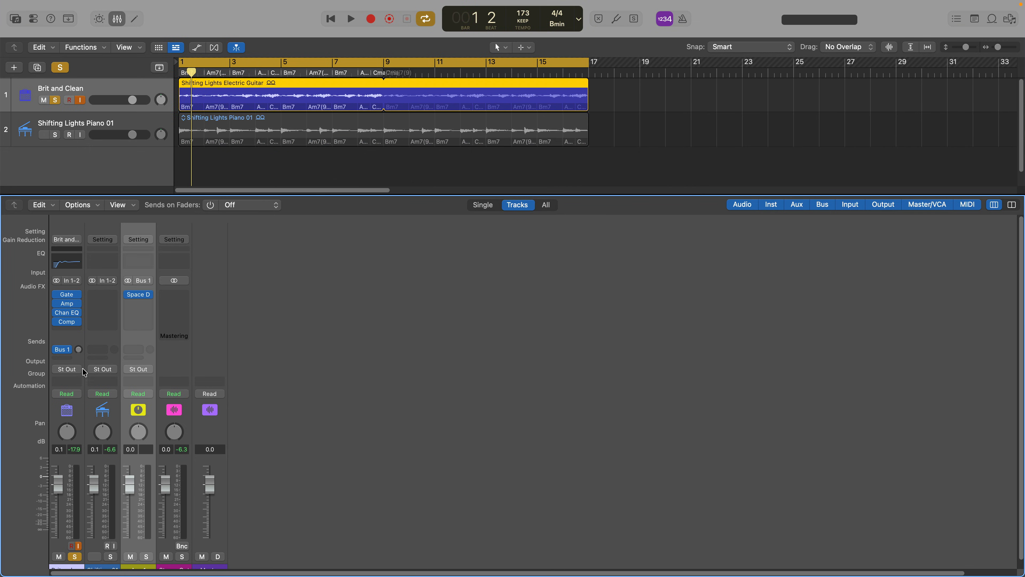
pyautogui.press('space')
pyautogui.moveTo(86, 351)
pyautogui.moveTo(86, 351); pyautogui.dragTo(80, 293)
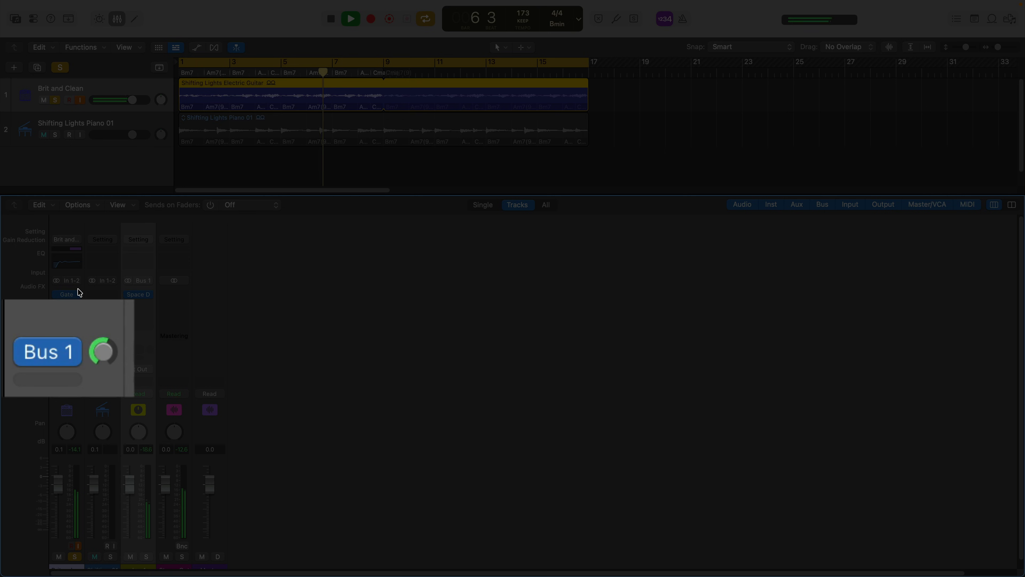
pyautogui.moveTo(101, 348); pyautogui.dragTo(102, 341)
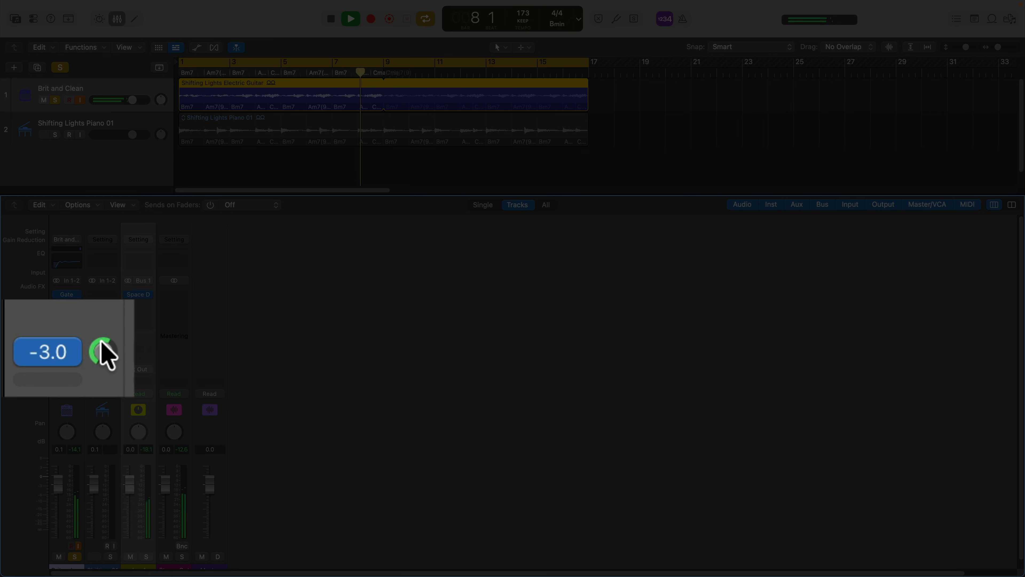
pyautogui.press('space')
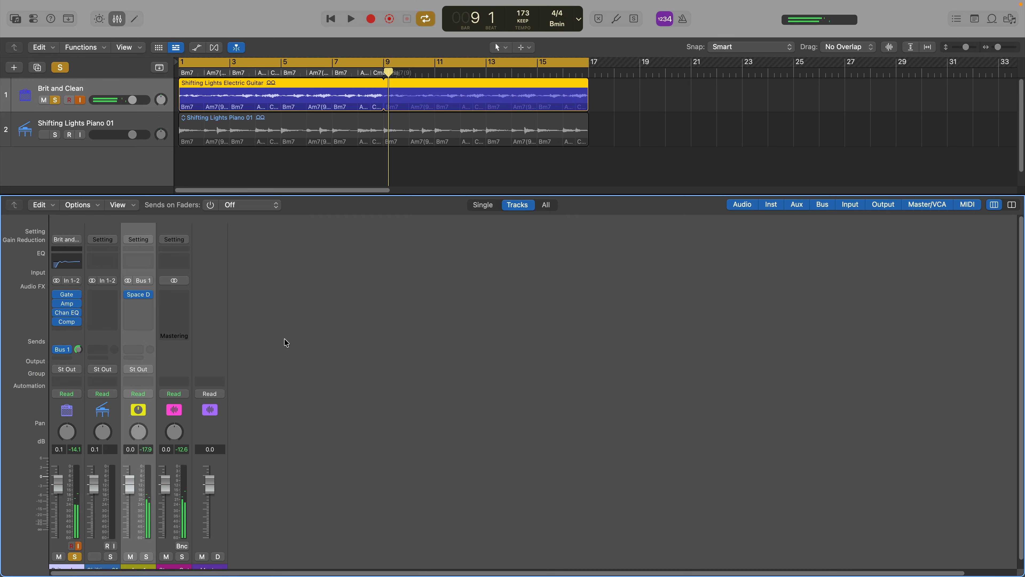
pyautogui.click(76, 557)
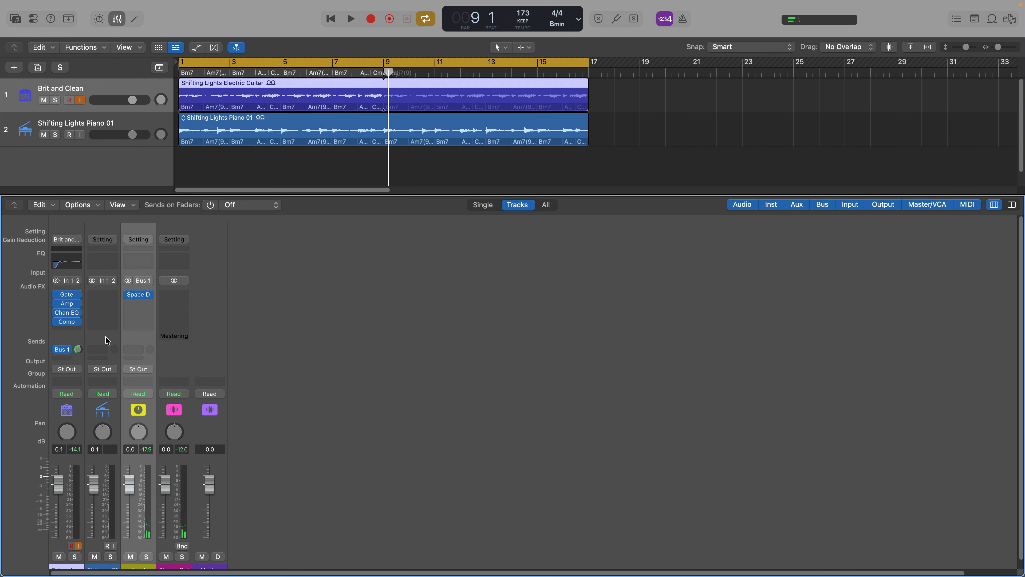
# - Add a Bus 1 send to the Shifting Lights Piano 01 channel
pyautogui.click(107, 341)
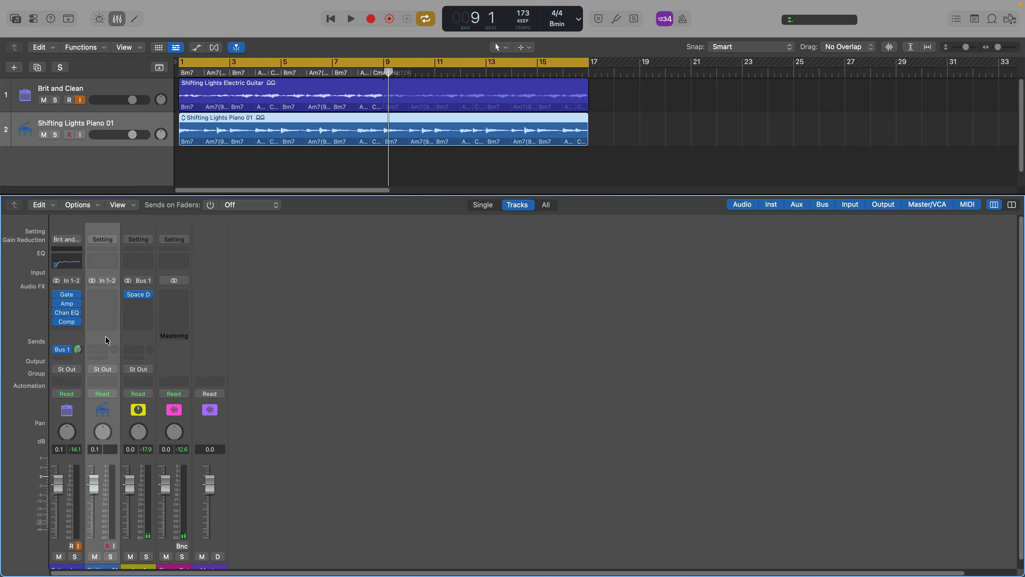
pyautogui.click(98, 349)
pyautogui.moveTo(148, 449)
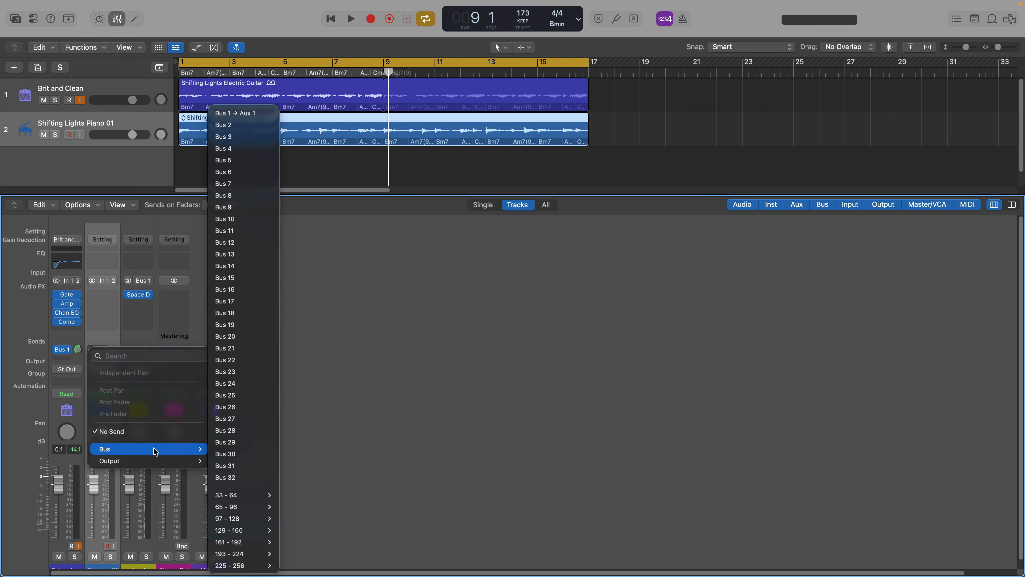
pyautogui.click(257, 115)
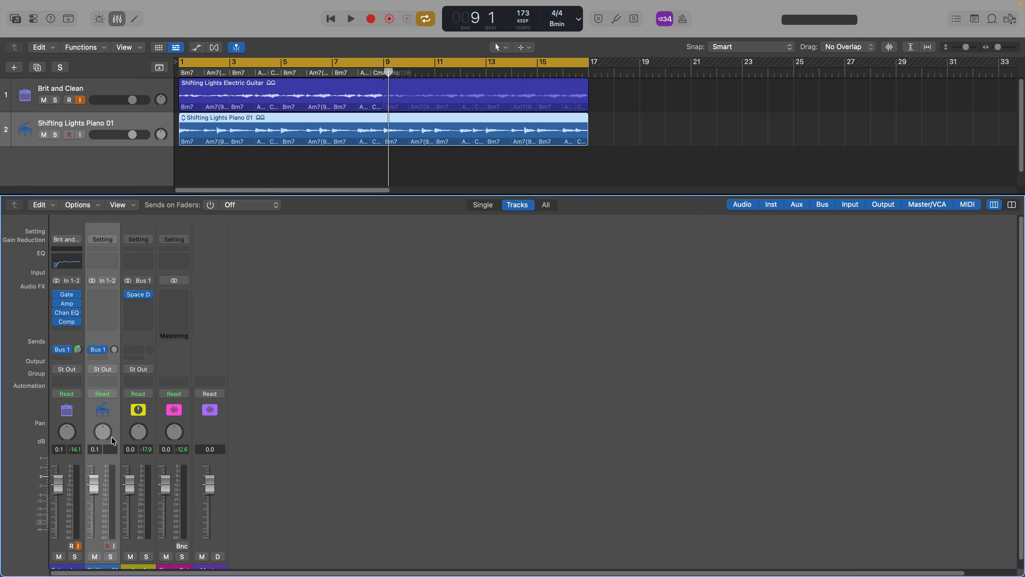
# - Play the Shifting Lights Piano 01 channel soloed while raising its Bus 1 send to well above the middle, and unsolo it
pyautogui.click(111, 557)
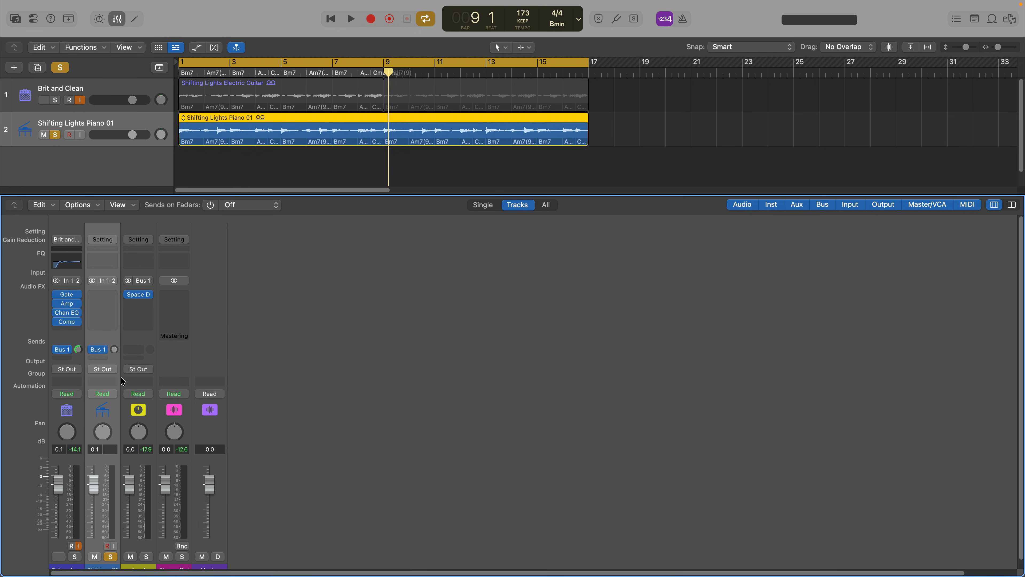
pyautogui.press('space')
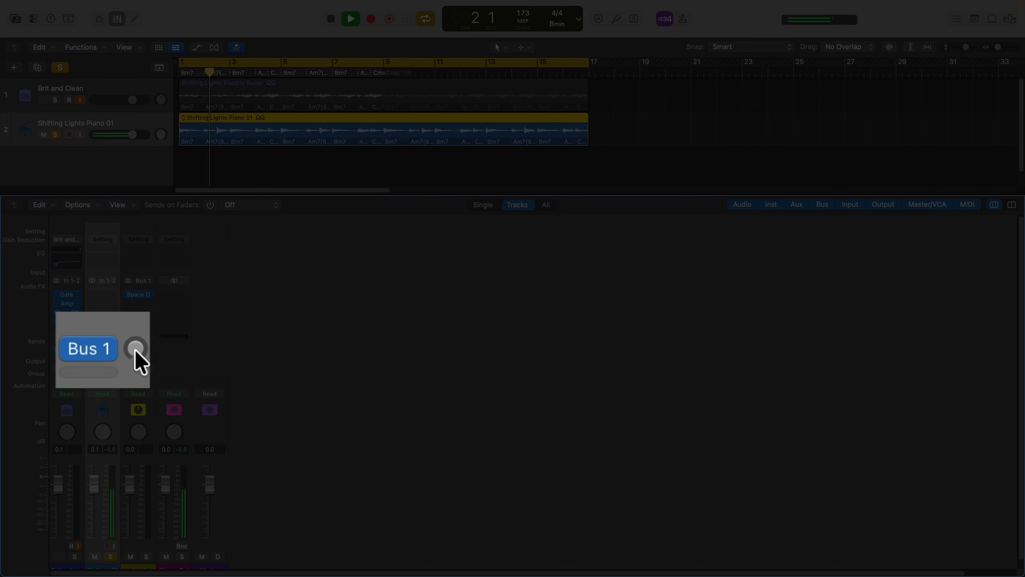
pyautogui.moveTo(115, 349); pyautogui.dragTo(116, 286)
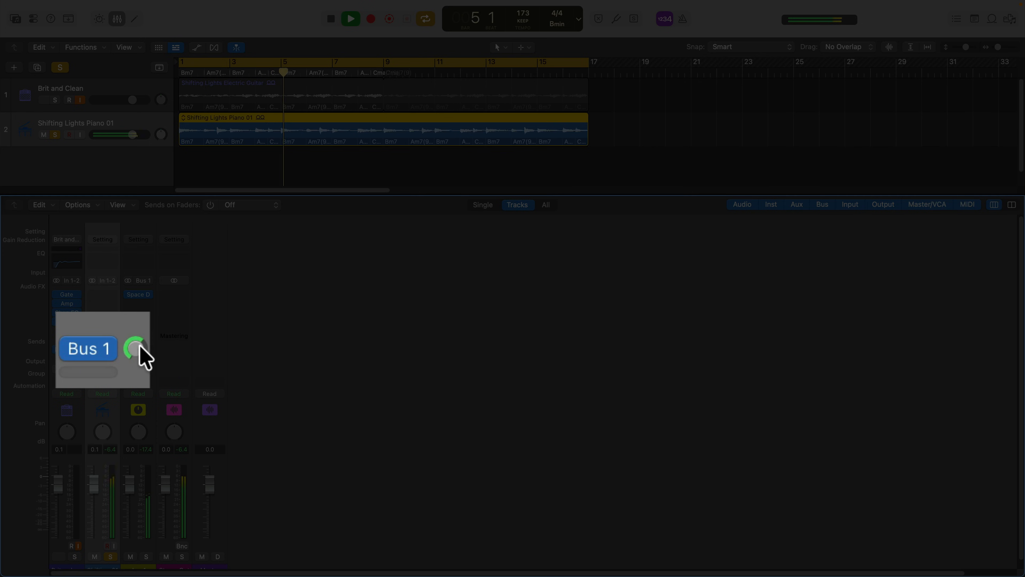
pyautogui.moveTo(141, 354); pyautogui.dragTo(145, 321)
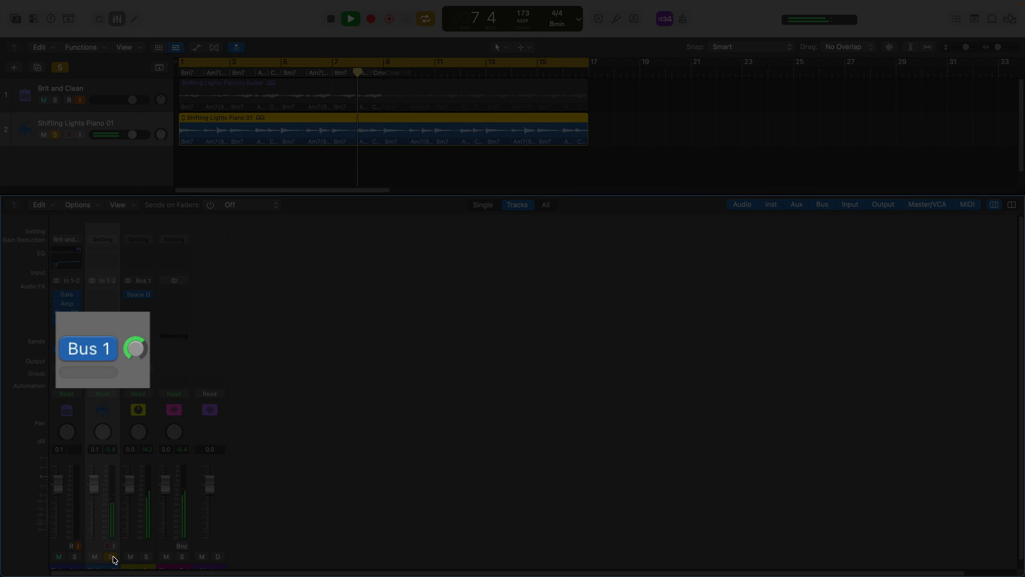
pyautogui.click(112, 557)
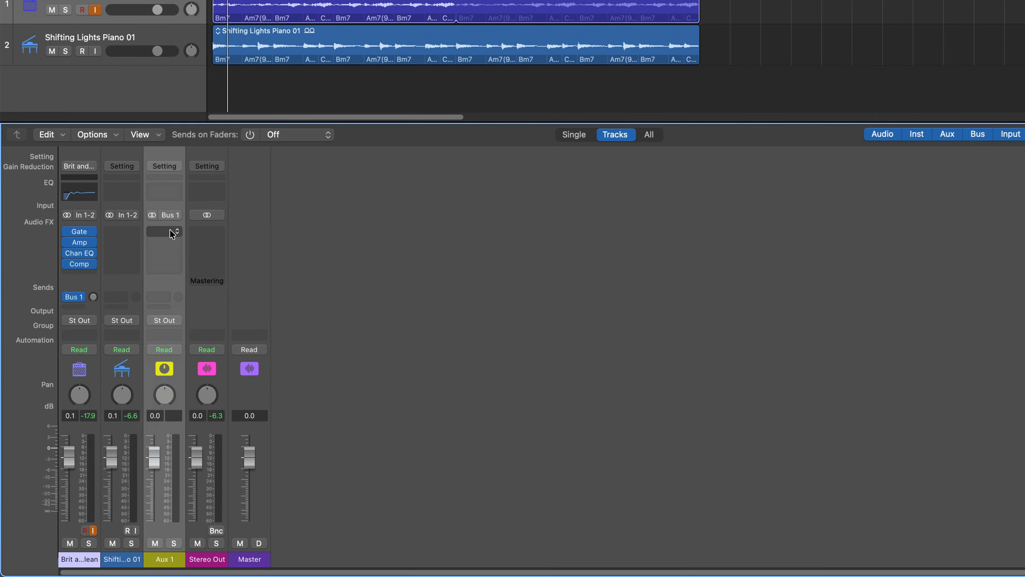
# - Add Space Designer from the Reverb effects to the empty Audio FX slot of Aux 1
pyautogui.click(171, 231)
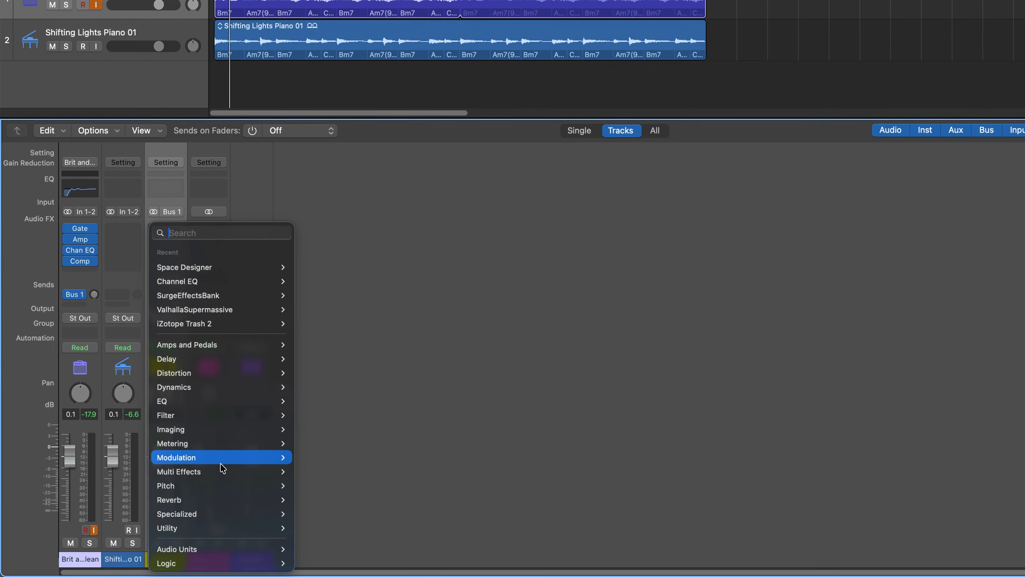
pyautogui.moveTo(231, 499)
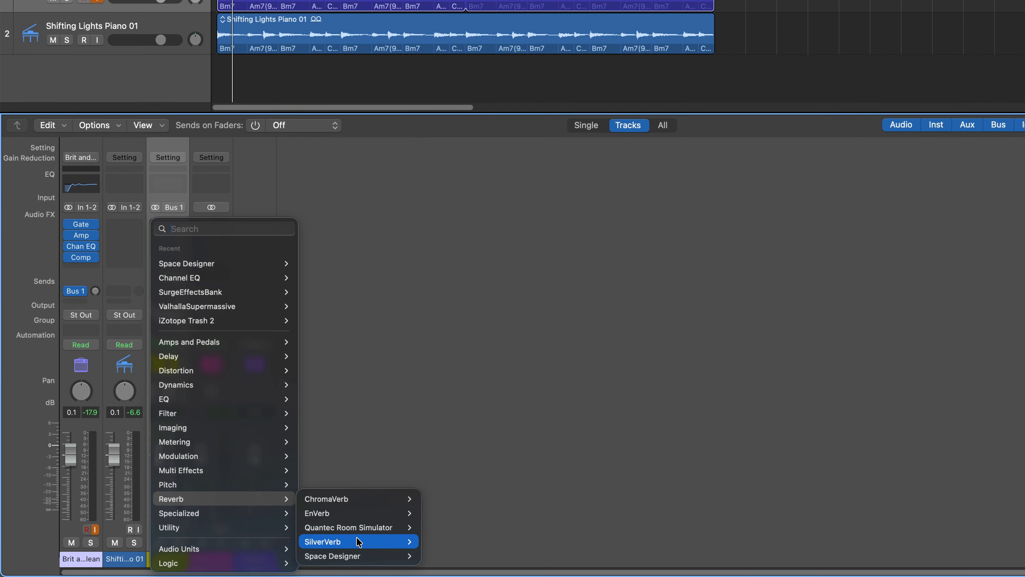
pyautogui.moveTo(389, 555)
pyautogui.click(439, 546)
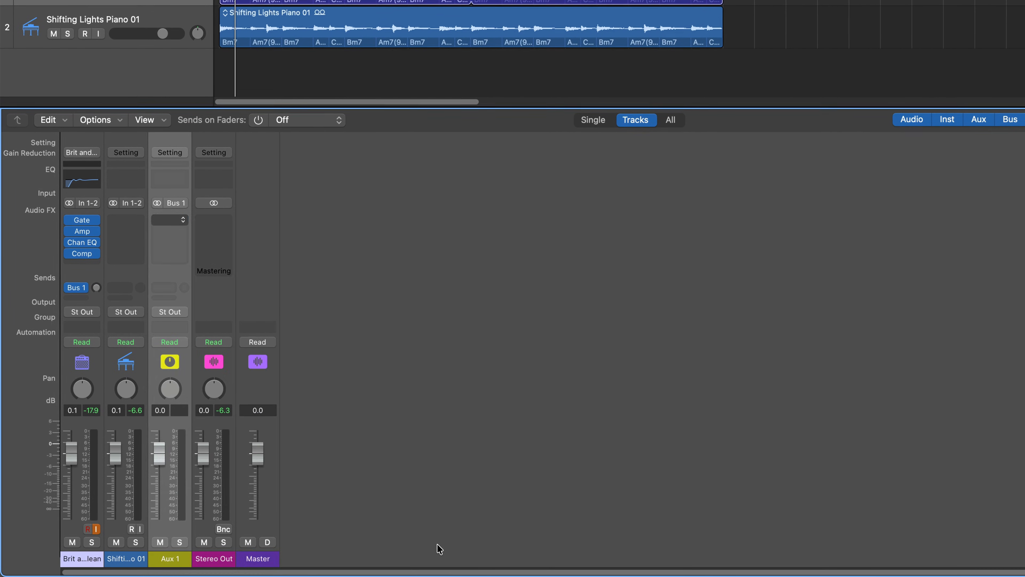
# - Set Space Designer on Aux 1 to the 08.5s Big Cave preset from Outdoor Spaces
pyautogui.click(545, 72)
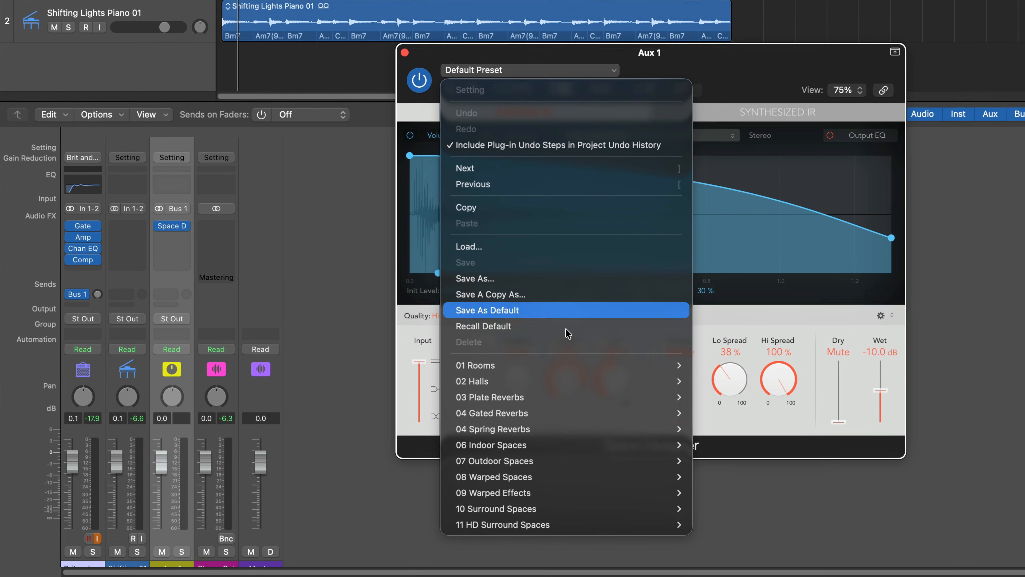
pyautogui.moveTo(582, 462)
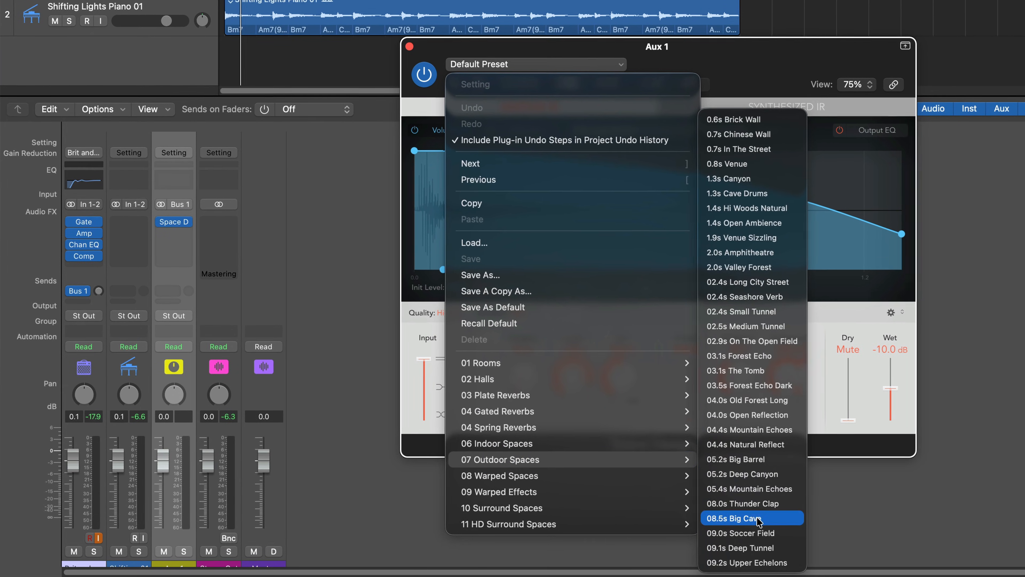
pyautogui.click(758, 521)
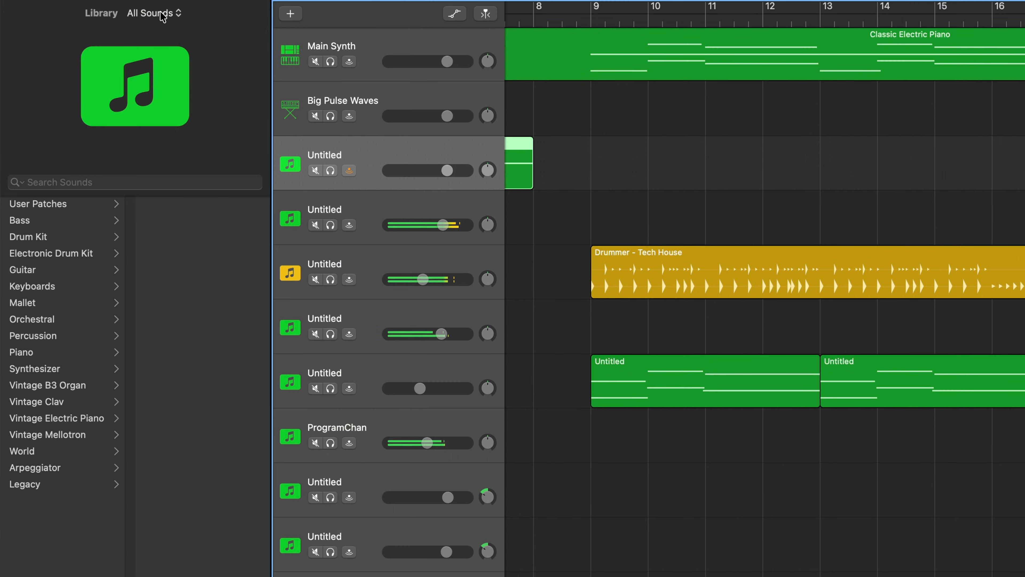
# - Open the All Sounds choices in GarageBand's Library, and switch to Logic Pro to open its Sound Library of additional packs
pyautogui.click(161, 15)
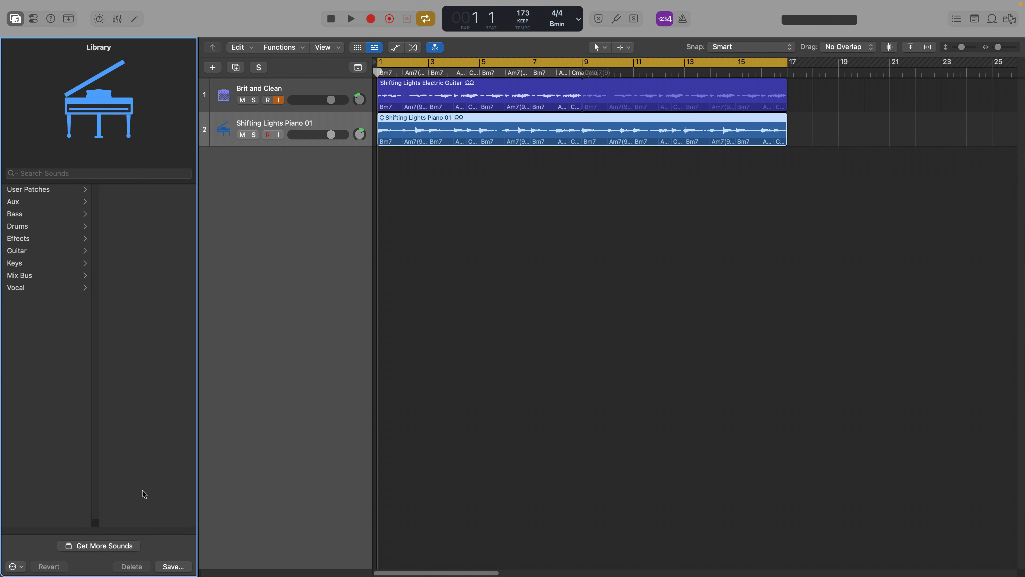
pyautogui.click(105, 549)
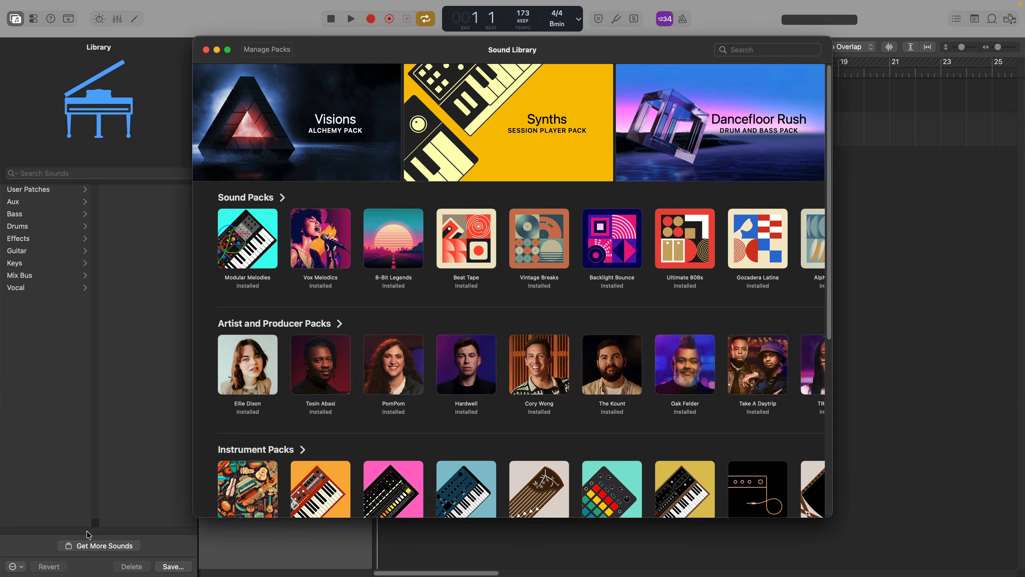
# - View and close the details of the Vox Melodics, Backlight Bounce and The Kount packs in the Sound Library
pyautogui.click(313, 262)
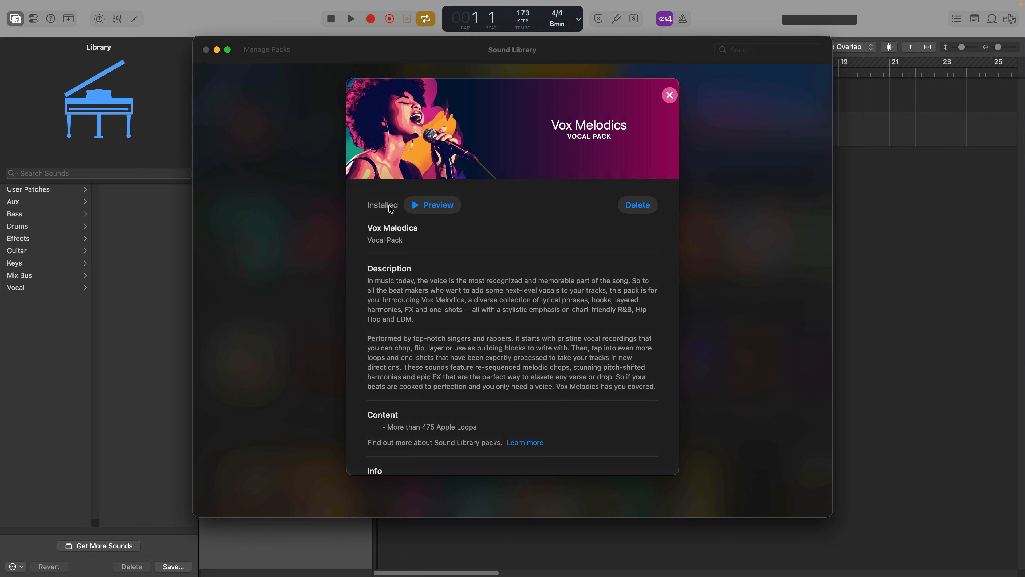
pyautogui.click(669, 97)
pyautogui.click(623, 228)
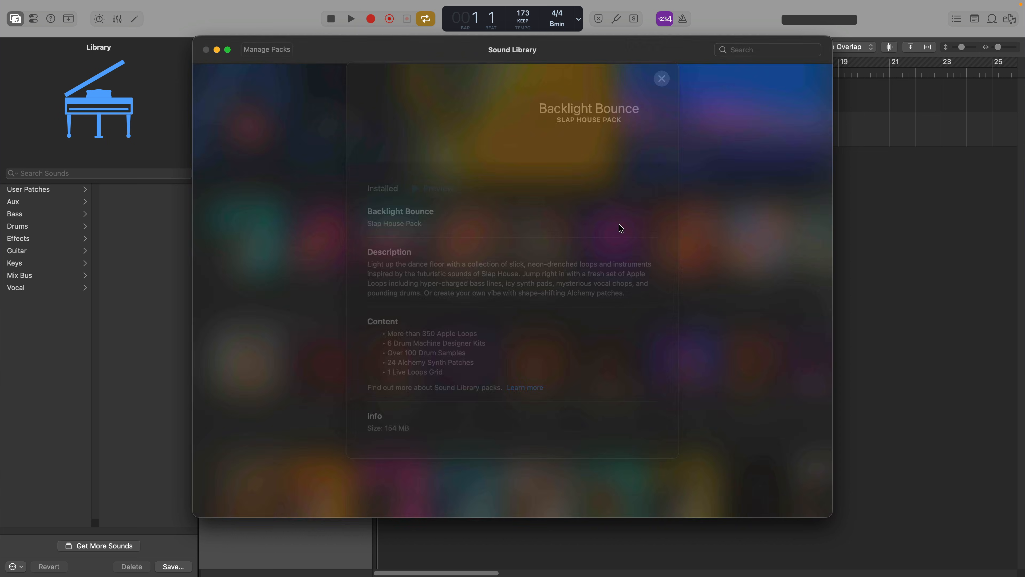
pyautogui.click(662, 97)
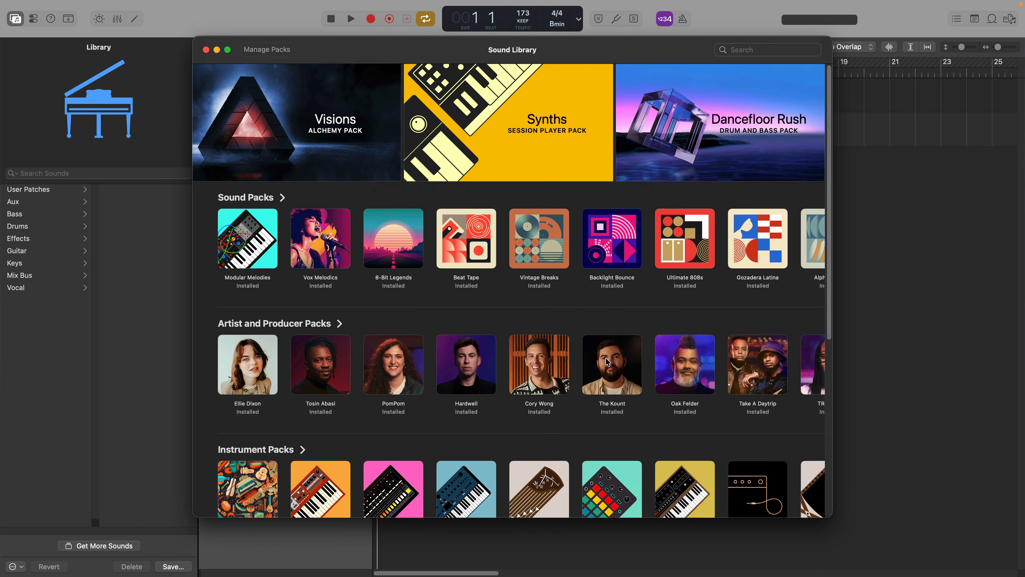
pyautogui.click(611, 362)
pyautogui.click(670, 97)
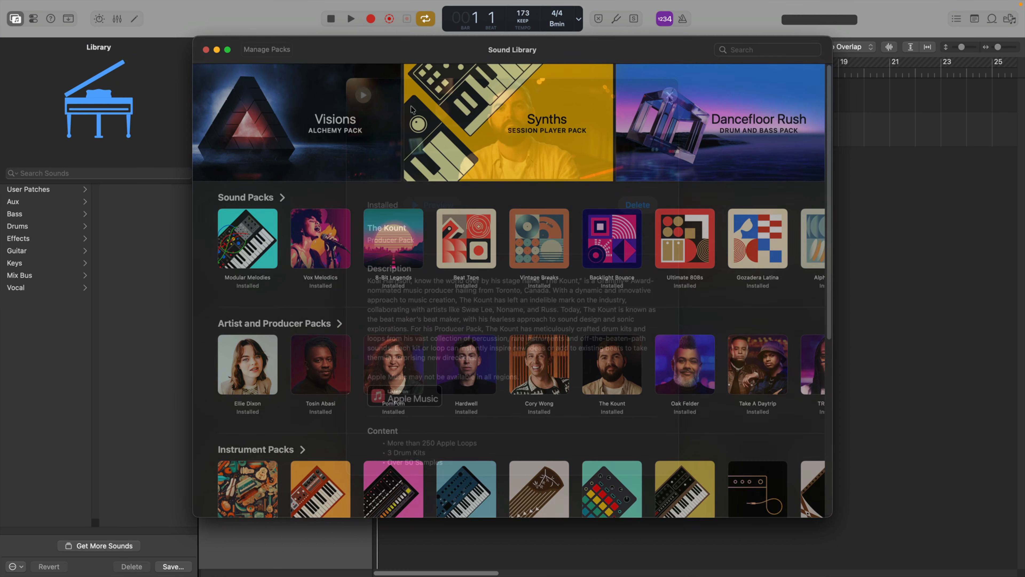
# - Preview the Visions Alchemy pack, and play the video in The Kount producer pack's details
pyautogui.click(334, 128)
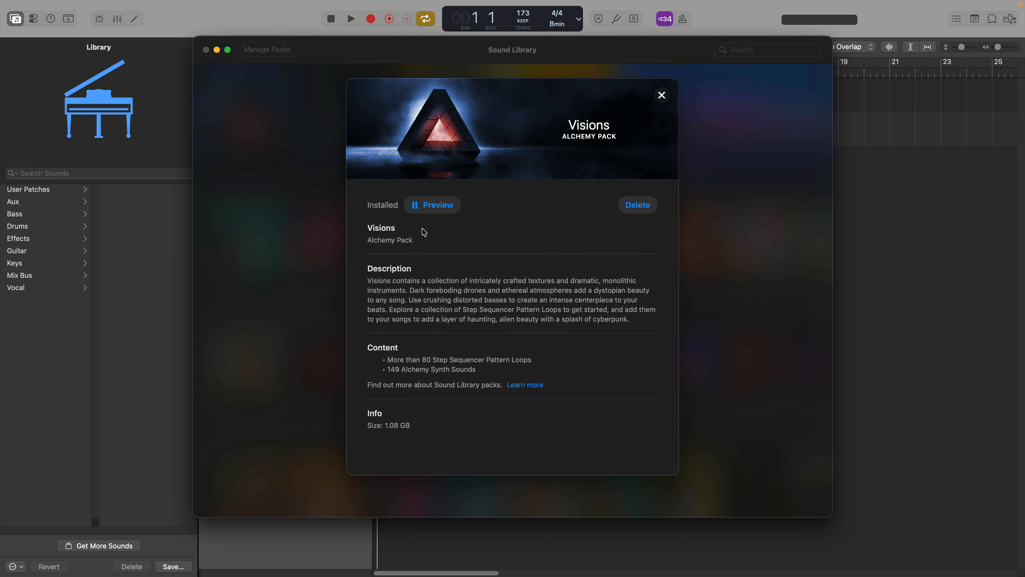
pyautogui.press('Escape')
pyautogui.click(626, 352)
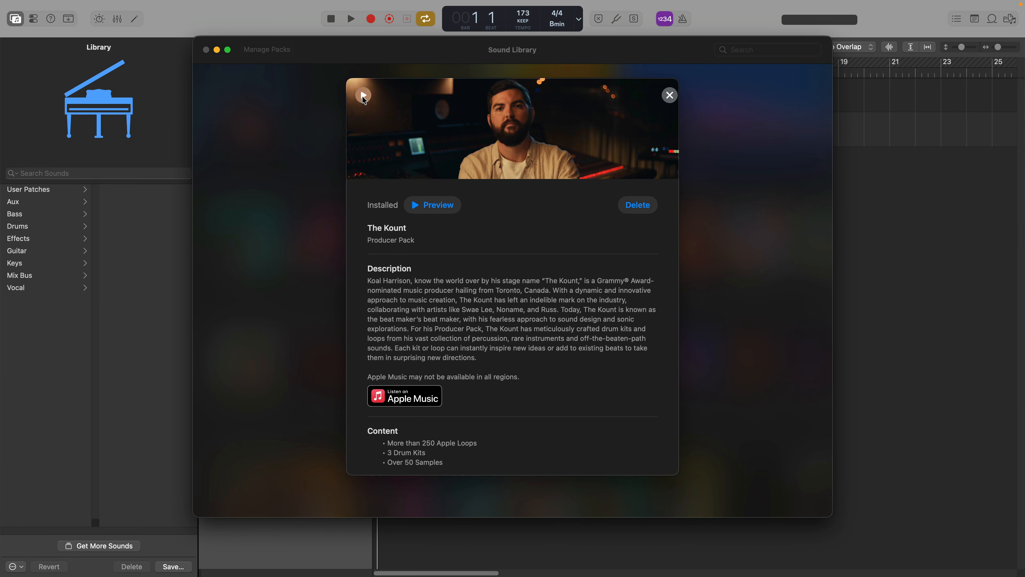
pyautogui.click(364, 95)
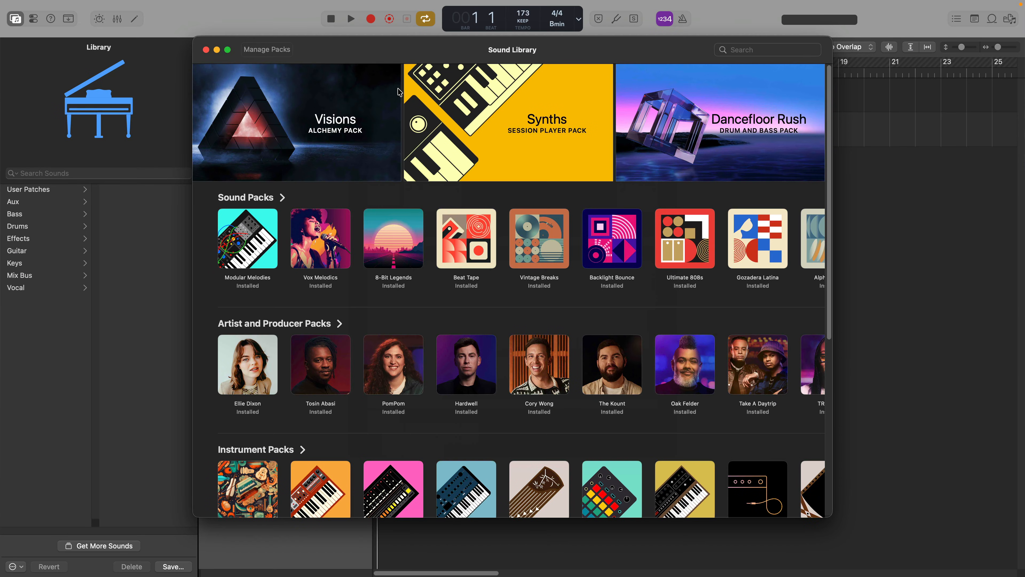
# - Open the Sound Library's pack management list and review the sizes and delete or update options, from sound packs to essential and compatibility packs
pyautogui.click(267, 50)
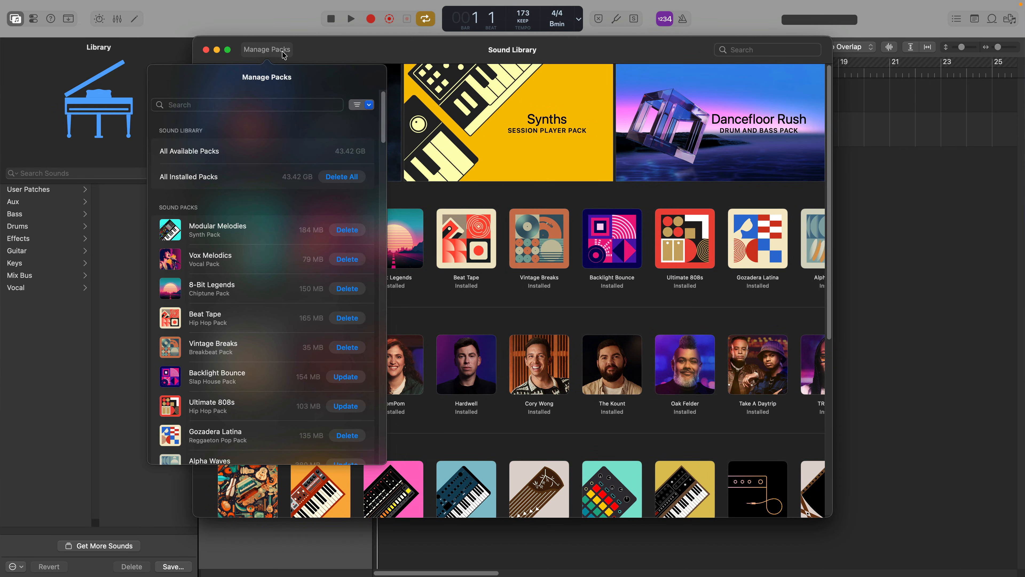
pyautogui.scroll(-10, 237, 178)
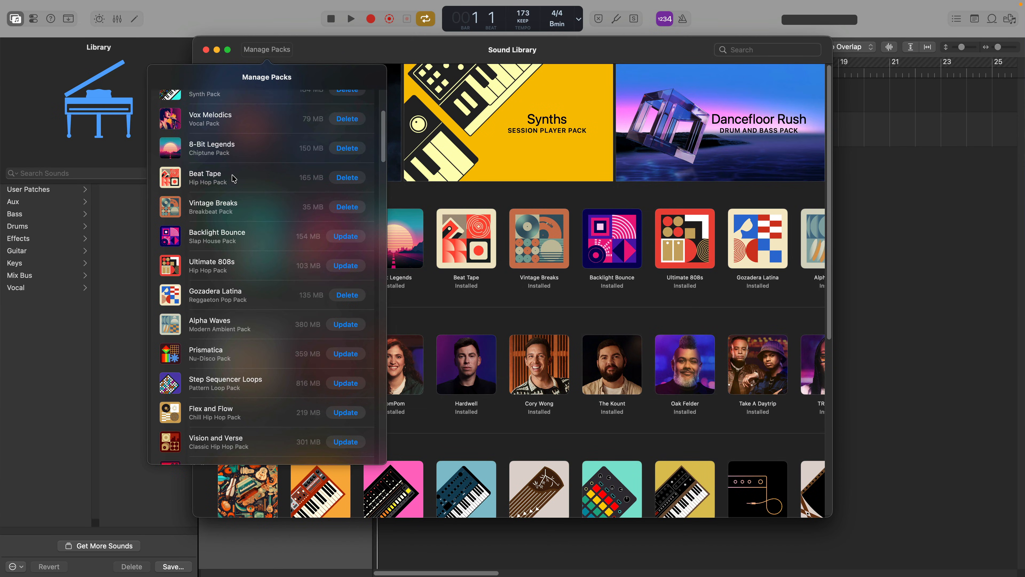
pyautogui.scroll(-12, 259, 197)
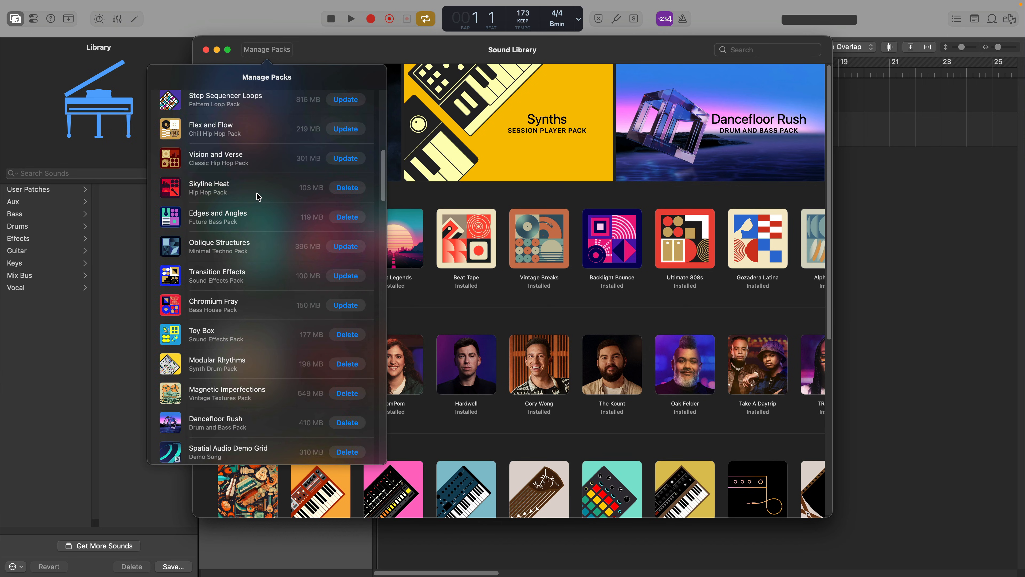
pyautogui.scroll(-10, 258, 194)
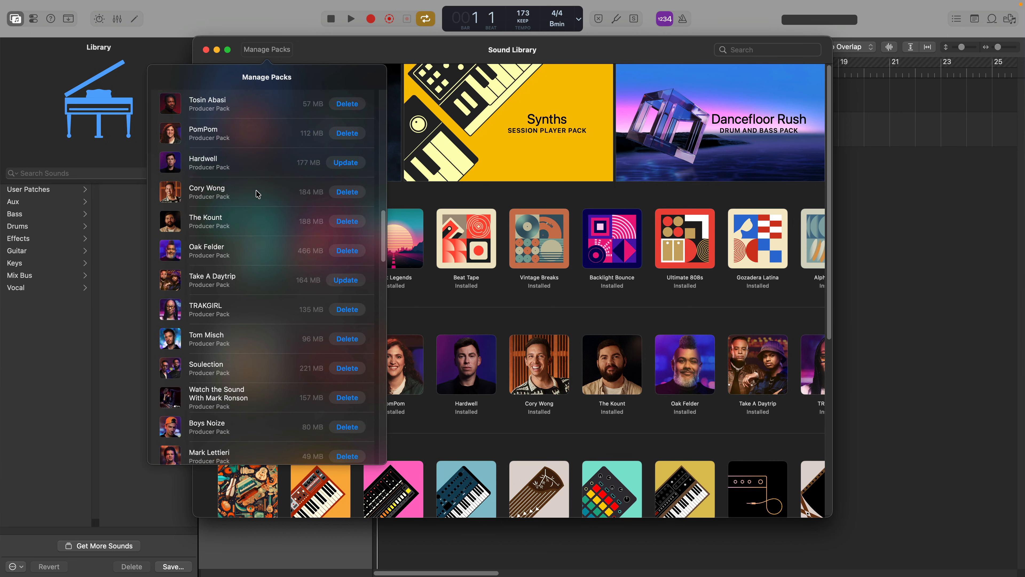
pyautogui.scroll(-10, 259, 194)
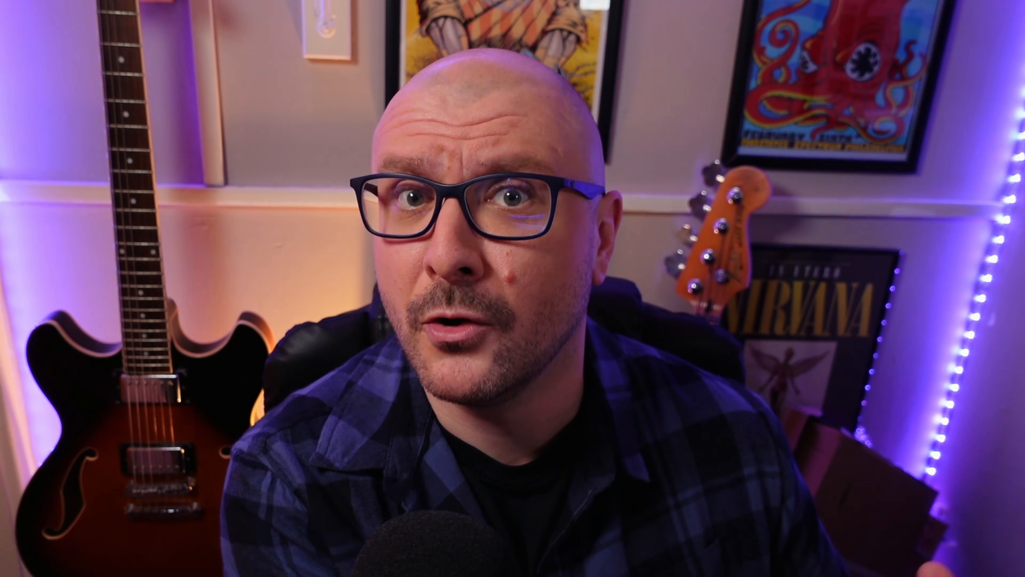
pyautogui.scroll(-15, 281, 193)
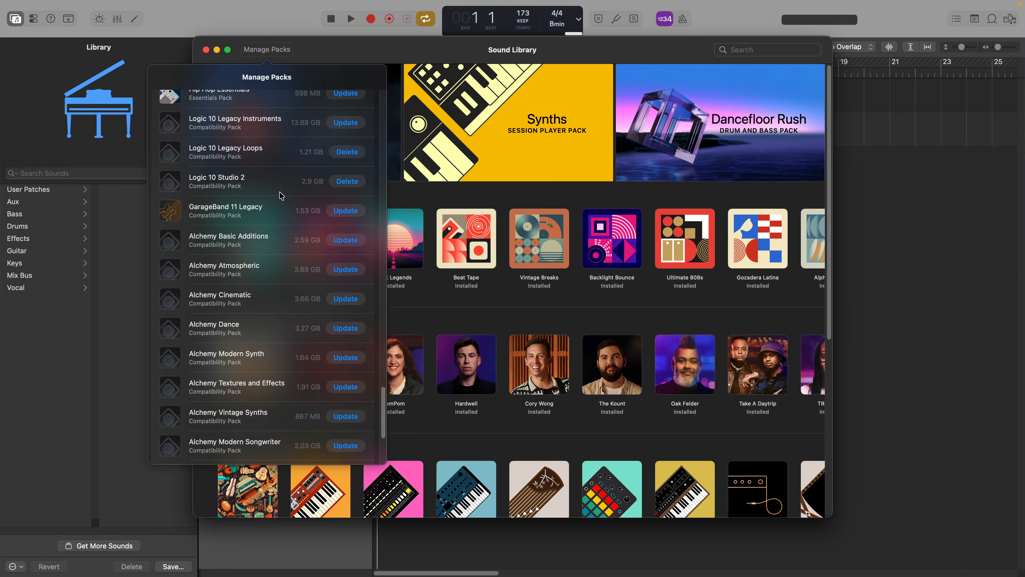
pyautogui.scroll(12, 281, 196)
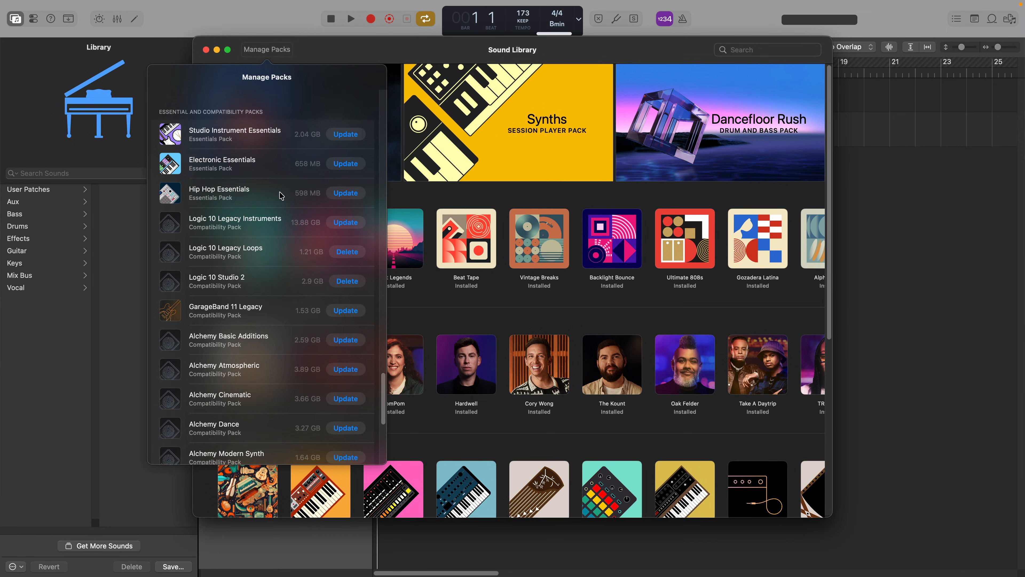
pyautogui.scroll(8, 281, 196)
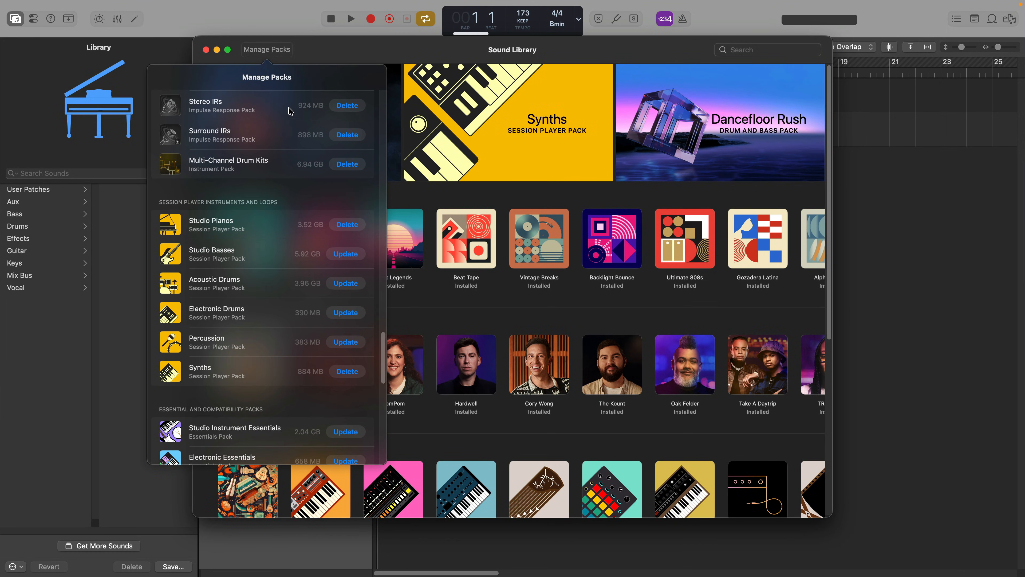